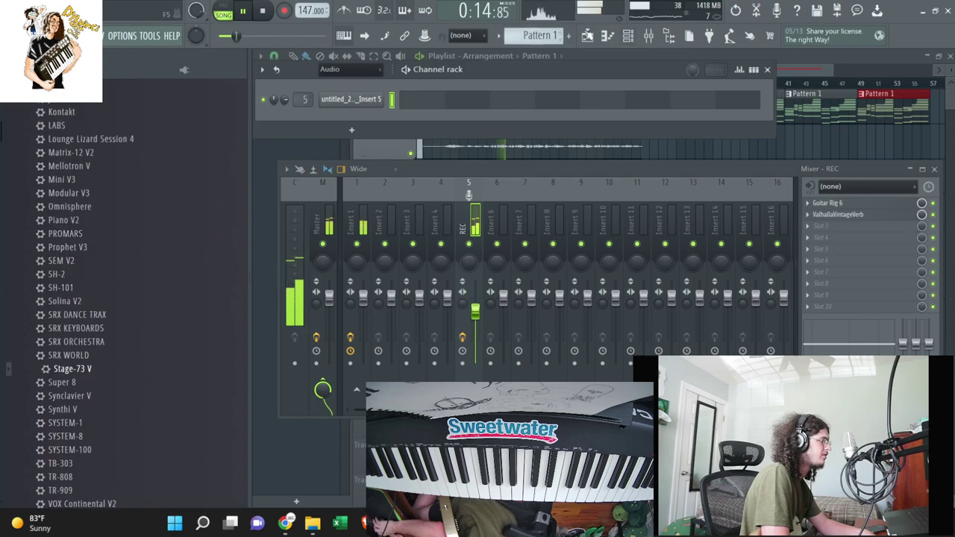
Add a Kontakt instrument channel from the plugin browser to the channel rack.
click(627, 35)
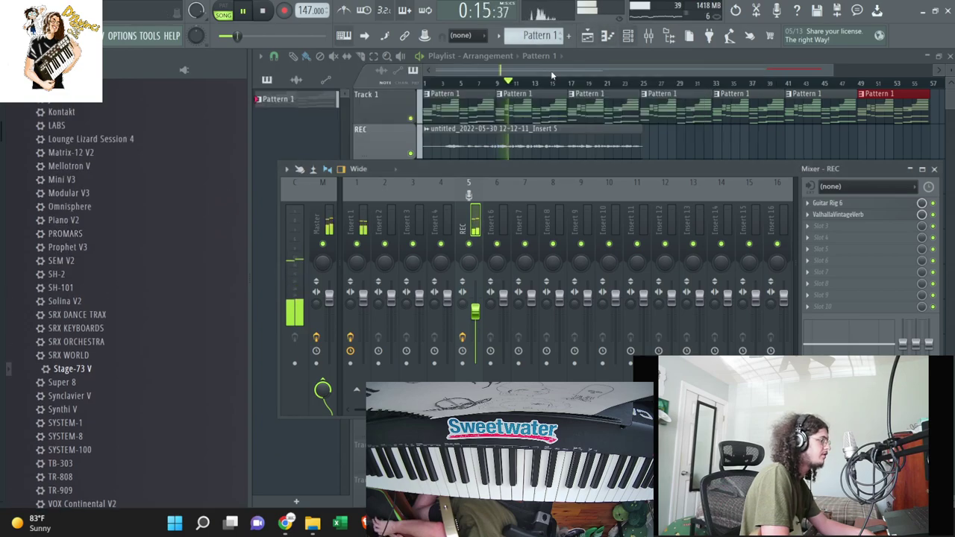
scroll(112, 288, up, 8)
scroll(87, 340, down, 5)
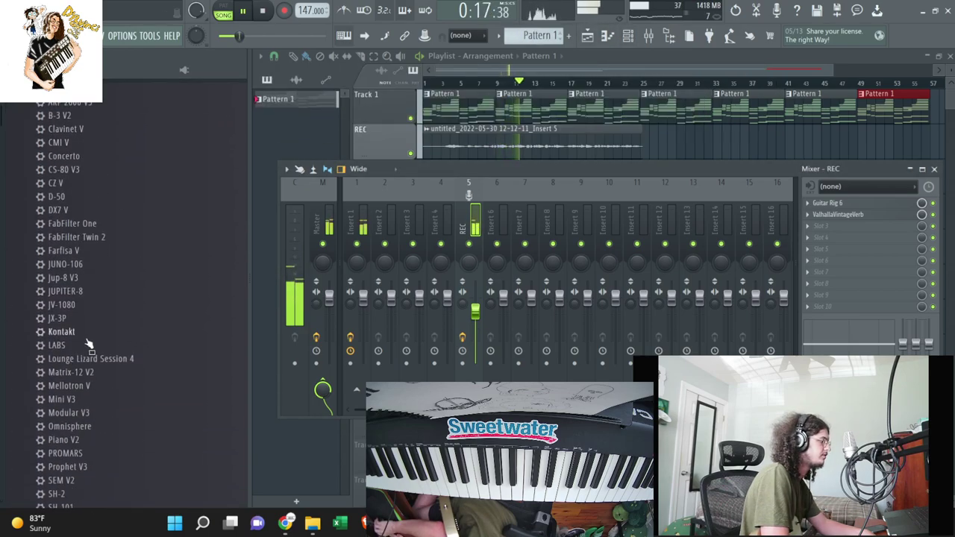
drag(579, 92, 347, 119)
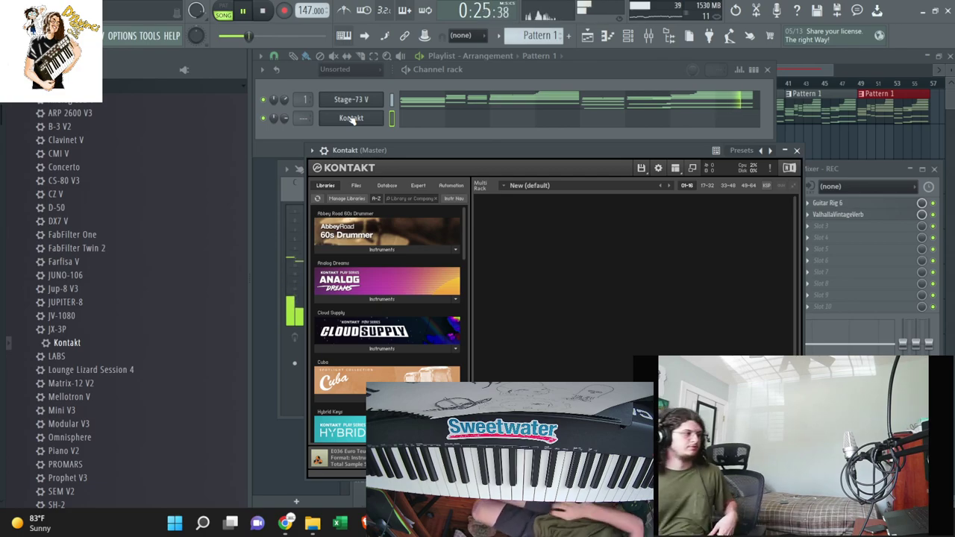
Load the palm-muted Scarbee Rickenbacker Bass in Kontakt and choose its Dub Bass preset.
scroll(364, 279, down, 15)
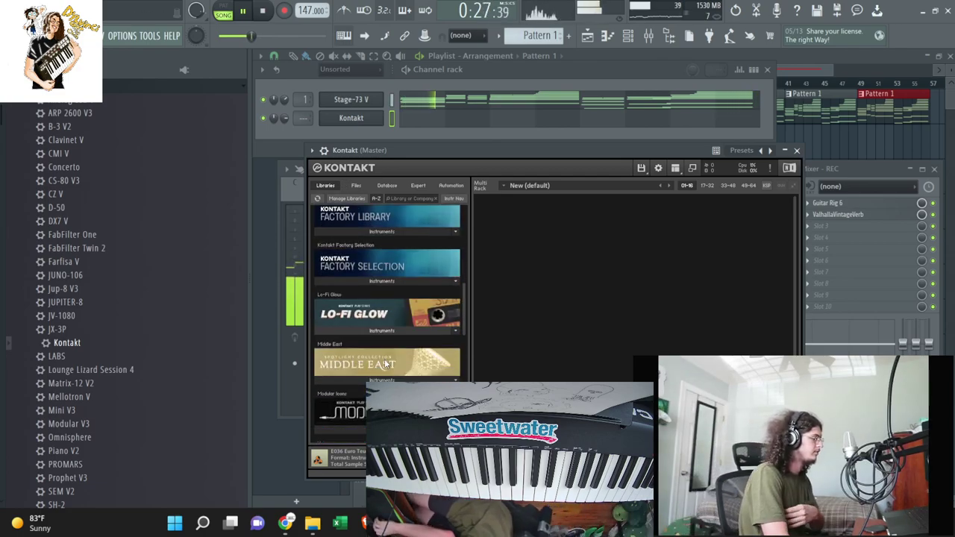
scroll(384, 360, down, 3)
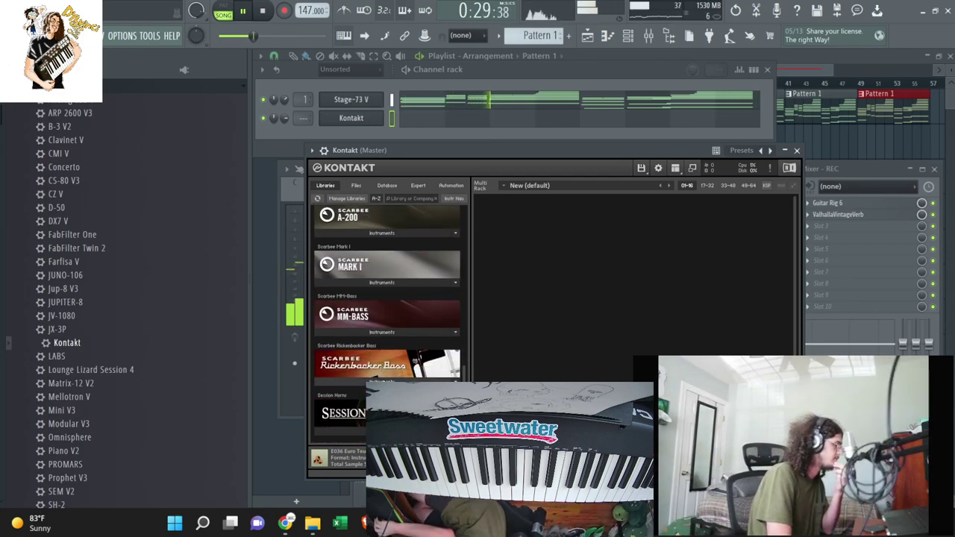
drag(567, 293, 566, 291)
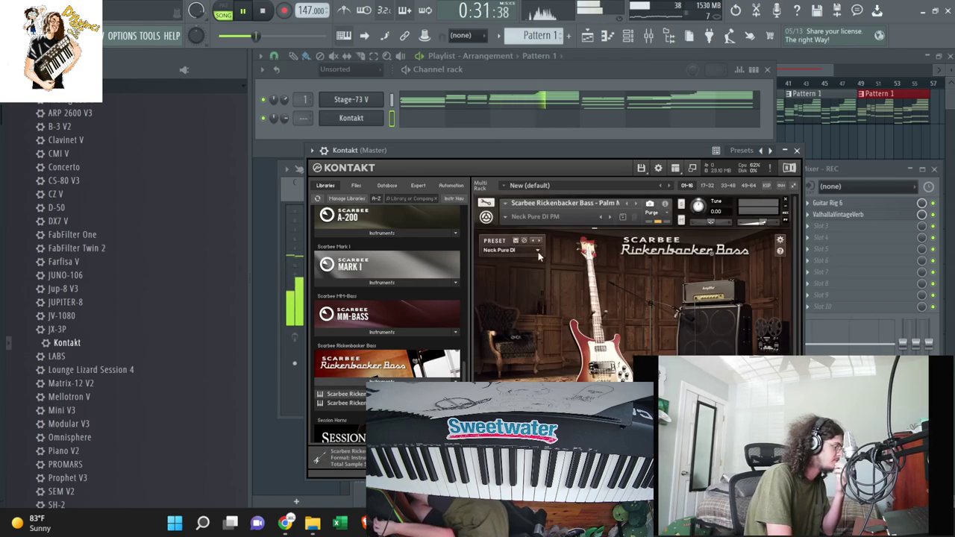
click(538, 255)
click(505, 344)
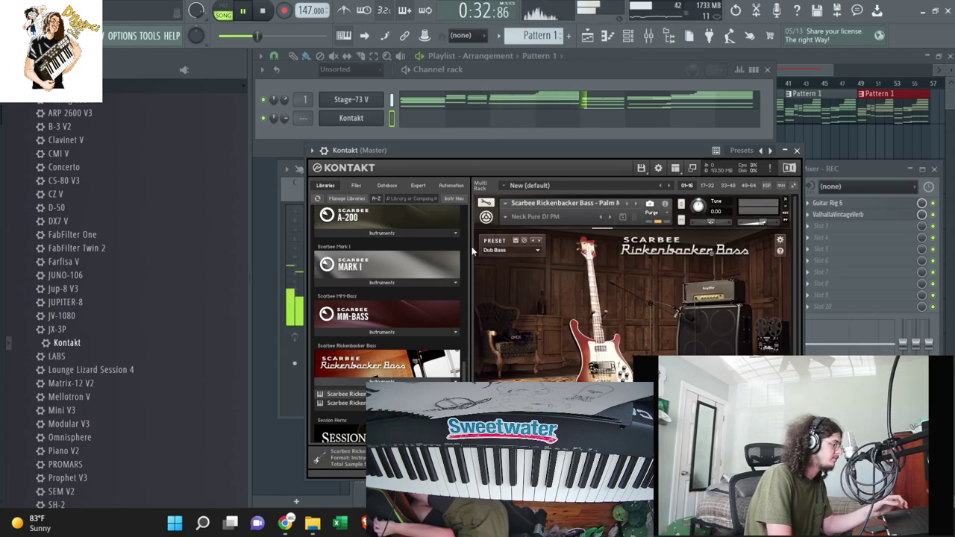
Copy the Stage-73 V notes into the Kontakt channel.
click(392, 100)
key(ctrl+c)
click(391, 118)
key(ctrl+v)
key(space)
Delete the upper chord notes from the Kontakt part, leaving a single-note bass line, and play it back.
click(437, 124)
scroll(366, 247, down, 4)
scroll(349, 241, up, 2)
drag(302, 207, 319, 90)
scroll(366, 345, up, 2)
scroll(526, 204, down, 4)
key(Delete)
scroll(527, 209, down, 6)
scroll(498, 271, up, 4)
drag(531, 322, 634, 232)
scroll(705, 212, up, 3)
drag(733, 331, 348, 6)
key(Delete)
scroll(426, 171, down, 5)
key(space)
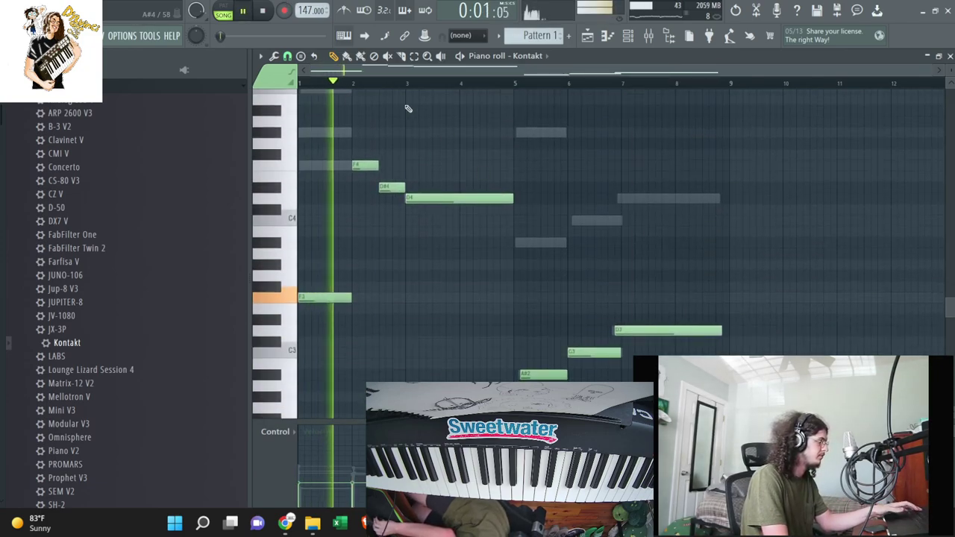
Align the A# and D3 bass notes with the starts of bars 5 and 7, and raise the A# note one octave.
drag(537, 376, 547, 344)
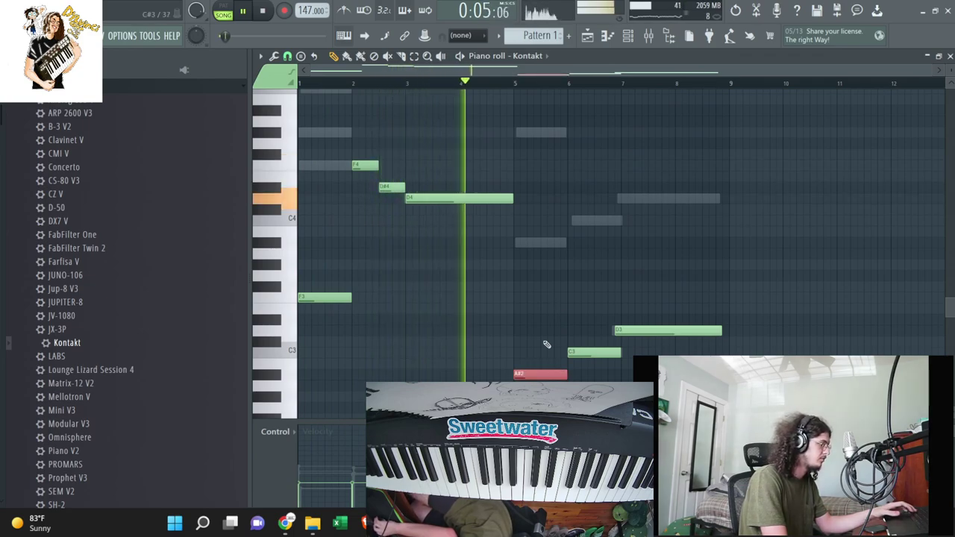
key(ctrl+Up)
key(ctrl+d)
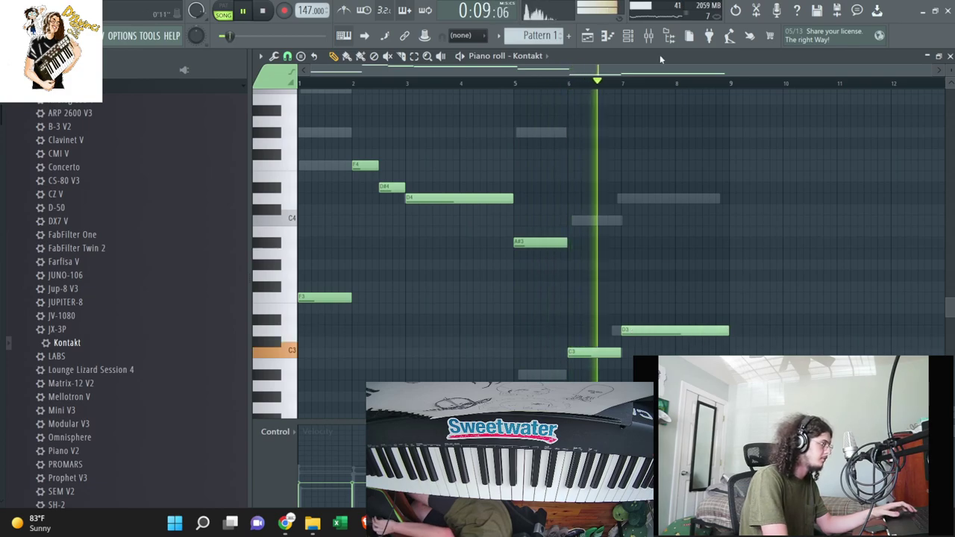
Change the Rickenbacker bass preset in Kontakt to Hammer Head.
key(F6)
click(352, 117)
click(523, 251)
click(512, 370)
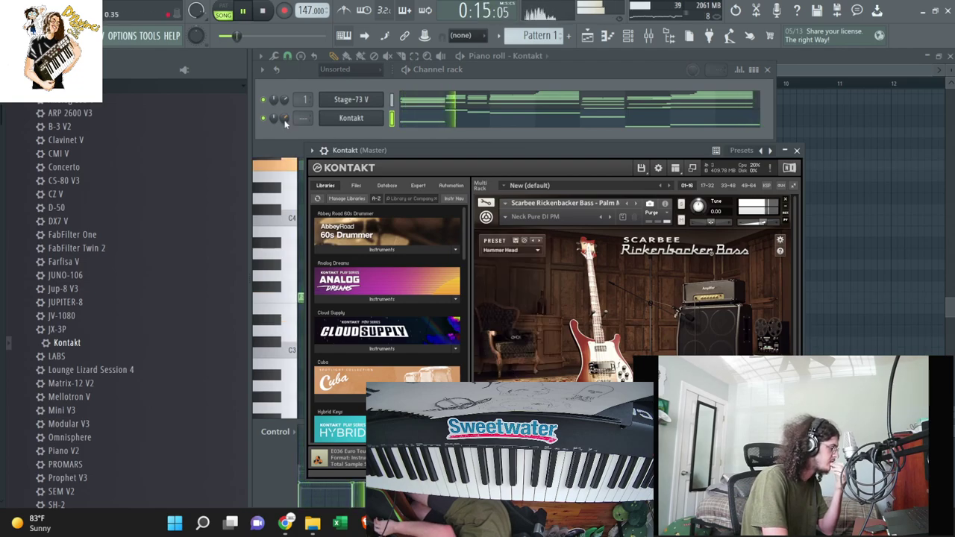
Add a second Kontakt channel and load E031 ShapeURMusic.nki from the 24 Pulsating folder.
drag(92, 375, 92, 275)
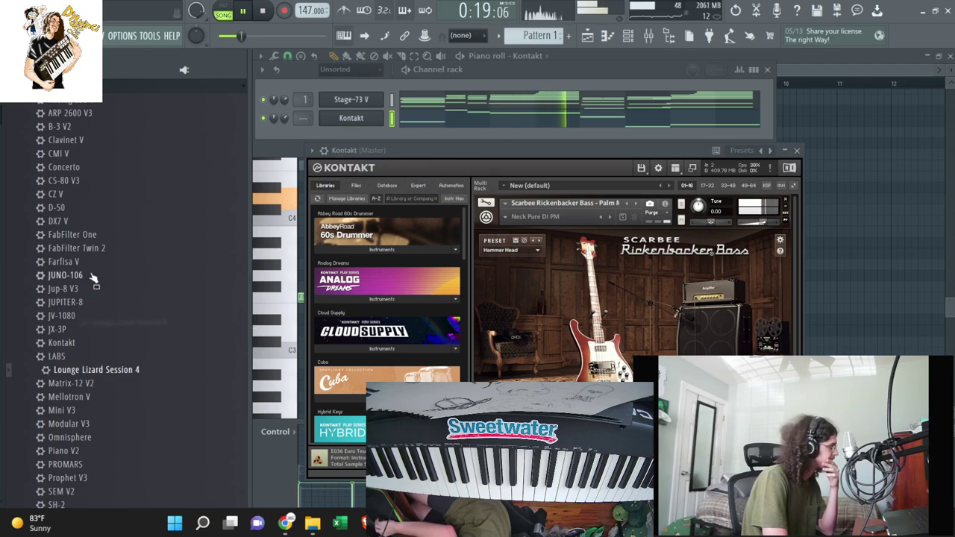
scroll(94, 279, down, 4)
scroll(183, 182, up, 4)
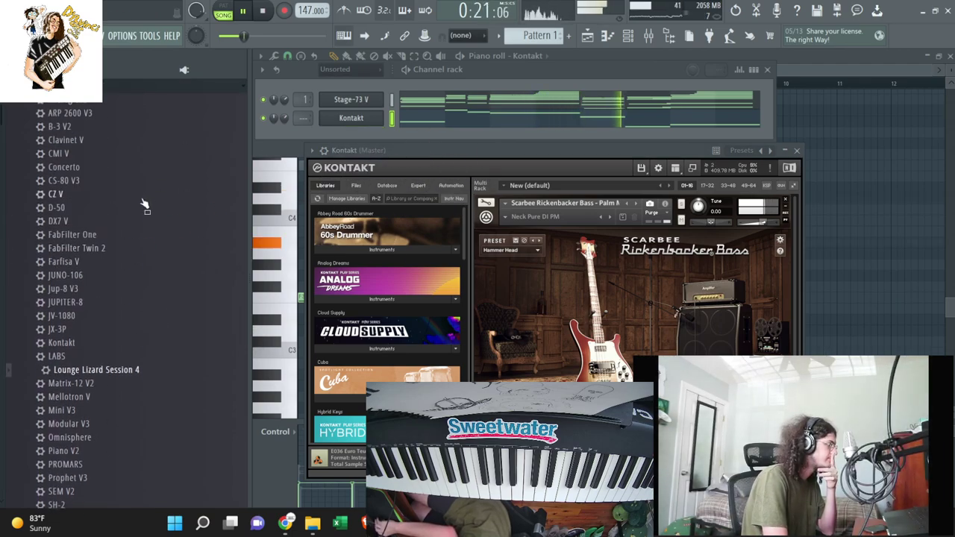
drag(61, 343, 367, 140)
click(371, 201)
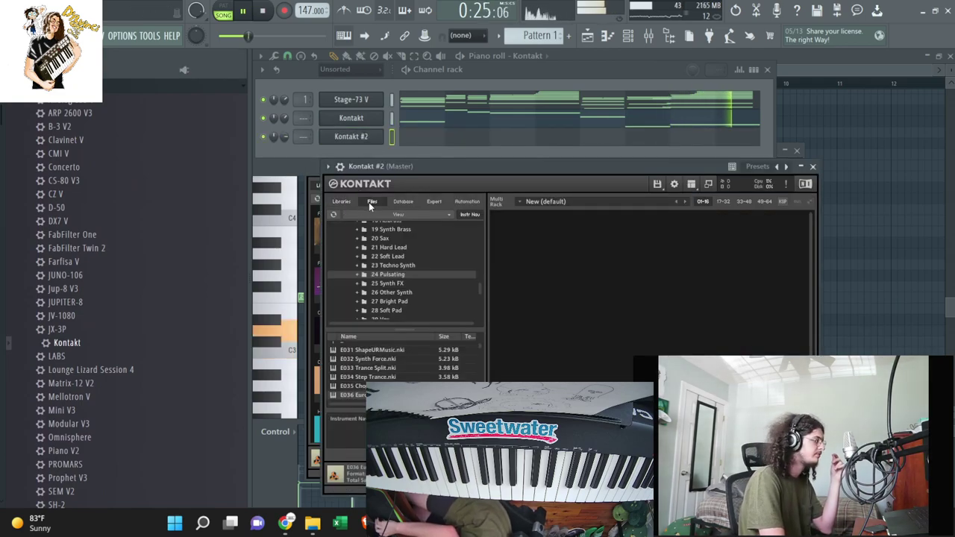
scroll(376, 370, up, 1)
drag(379, 355, 568, 343)
Record a sustained note across the pattern on Kontakt #2, then align it to bar 1 and move it to G5.
click(284, 10)
click(454, 398)
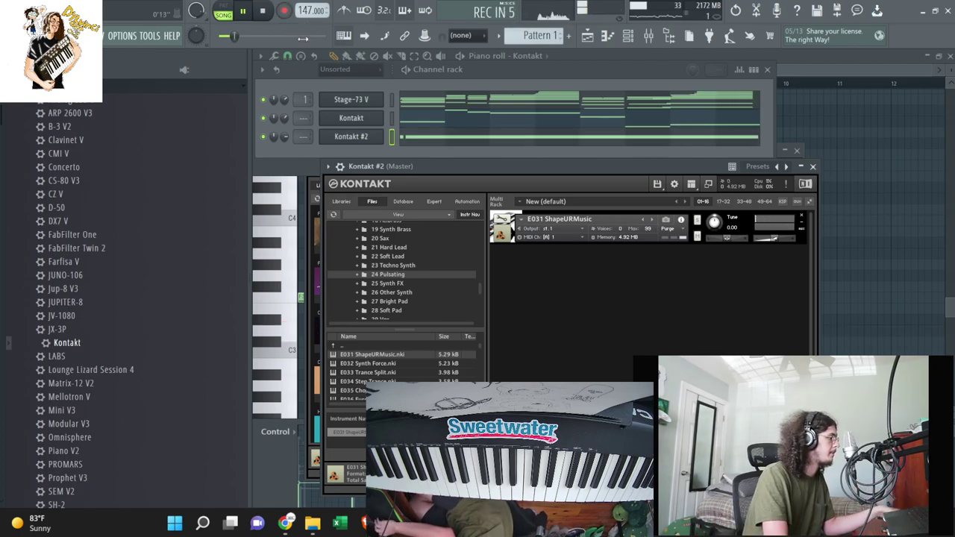
click(405, 137)
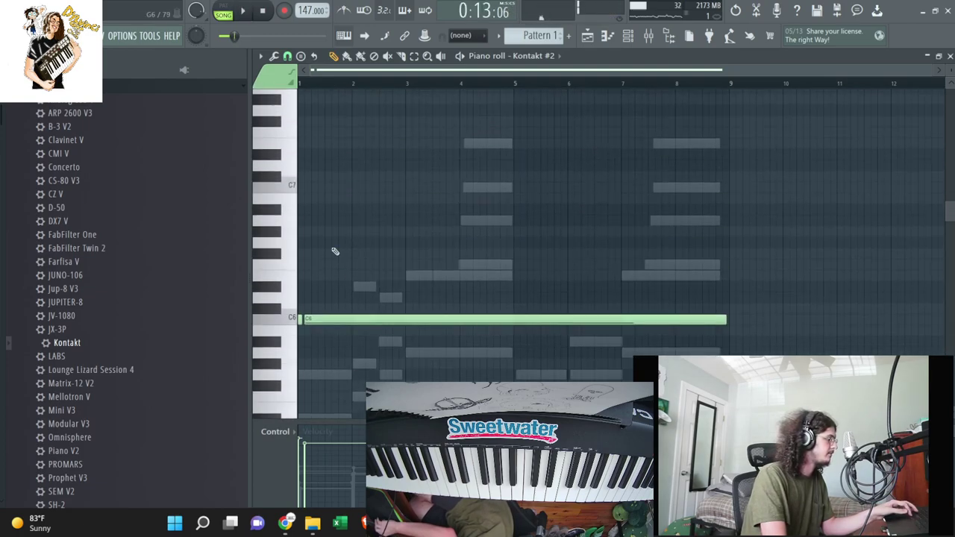
drag(328, 325, 322, 373)
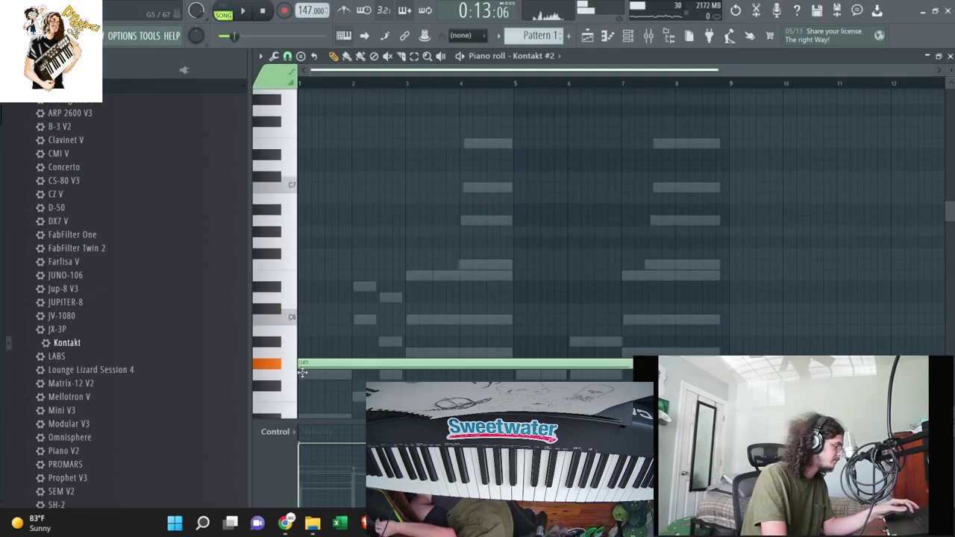
key(space)
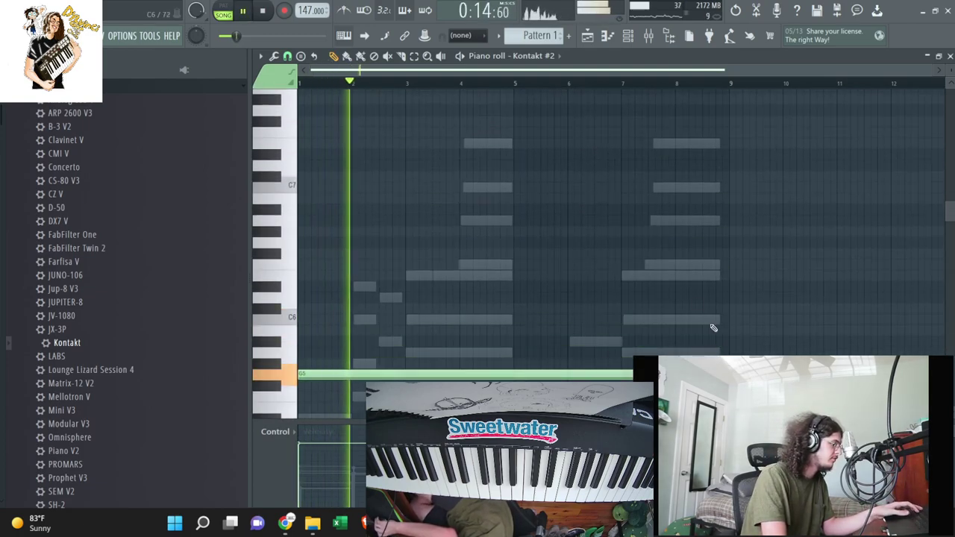
Stop playback and add Edison to the third effect slot of the Master mixer track.
click(628, 36)
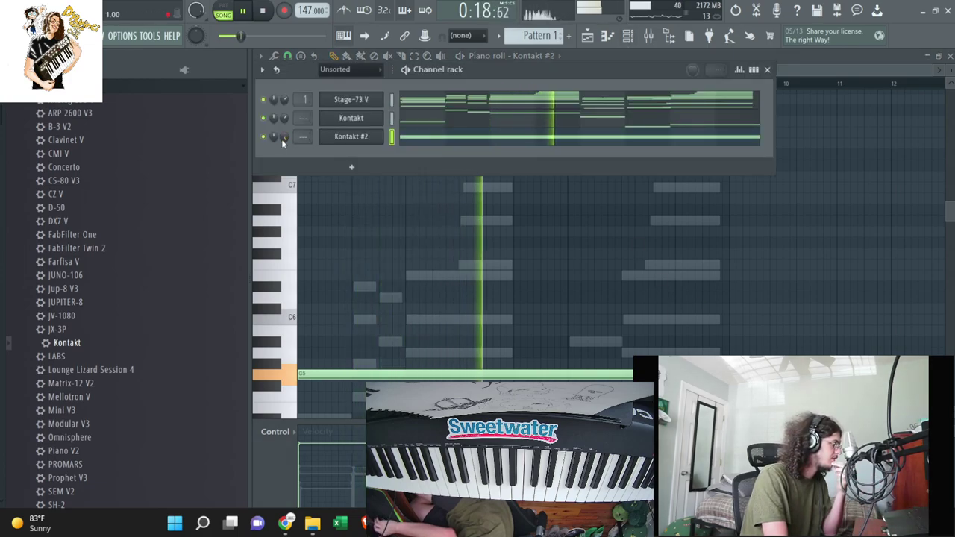
click(650, 36)
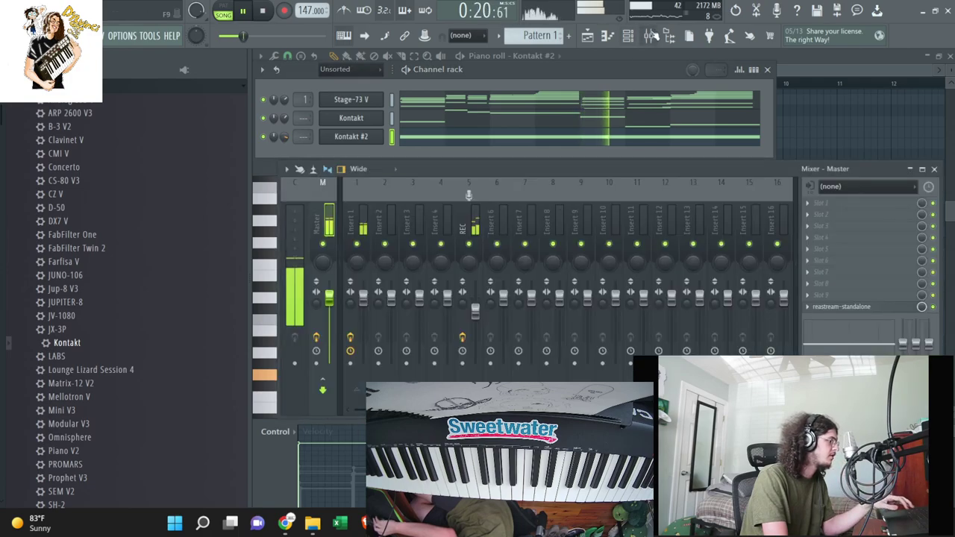
key(space)
click(840, 225)
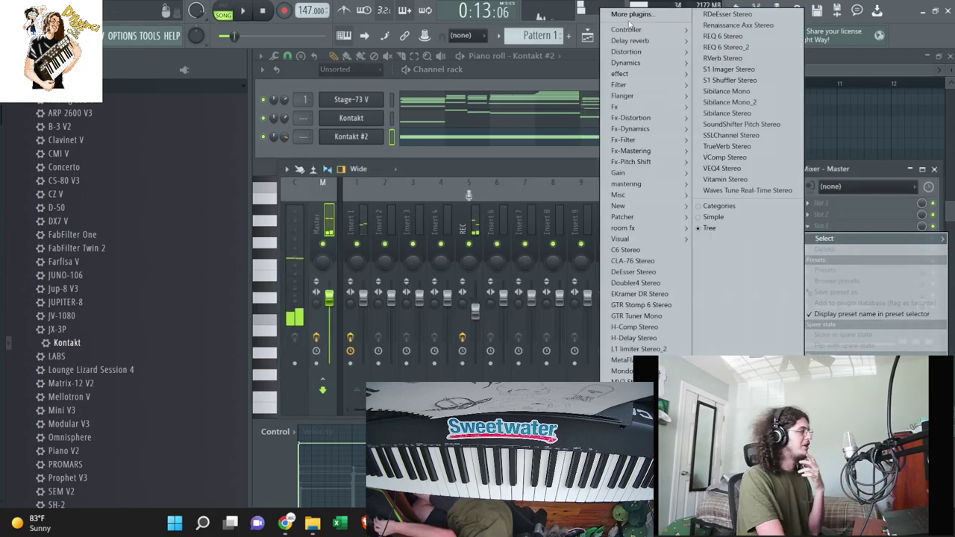
click(631, 15)
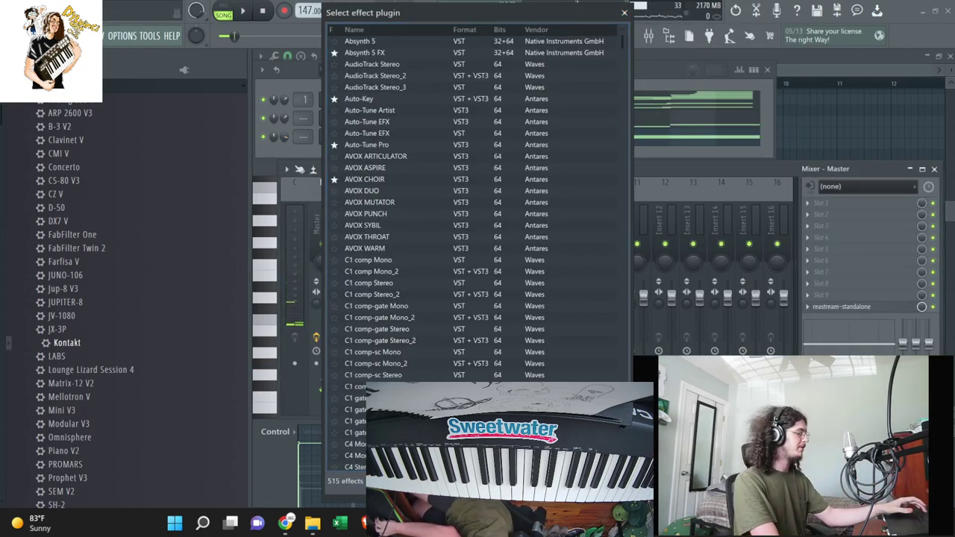
text(ed)
double_click(406, 41)
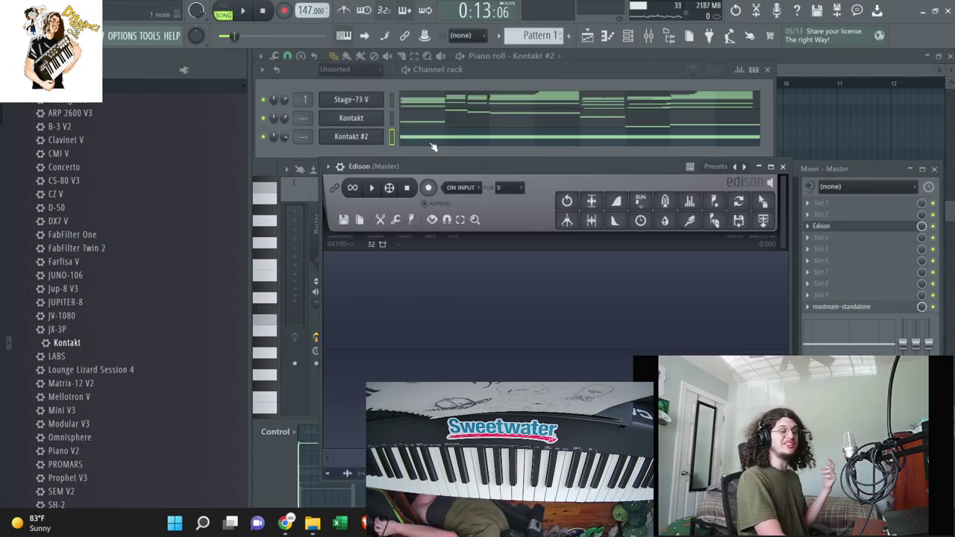
Record the song from its start into Edison and place the recording on playlist Track 3.
click(429, 188)
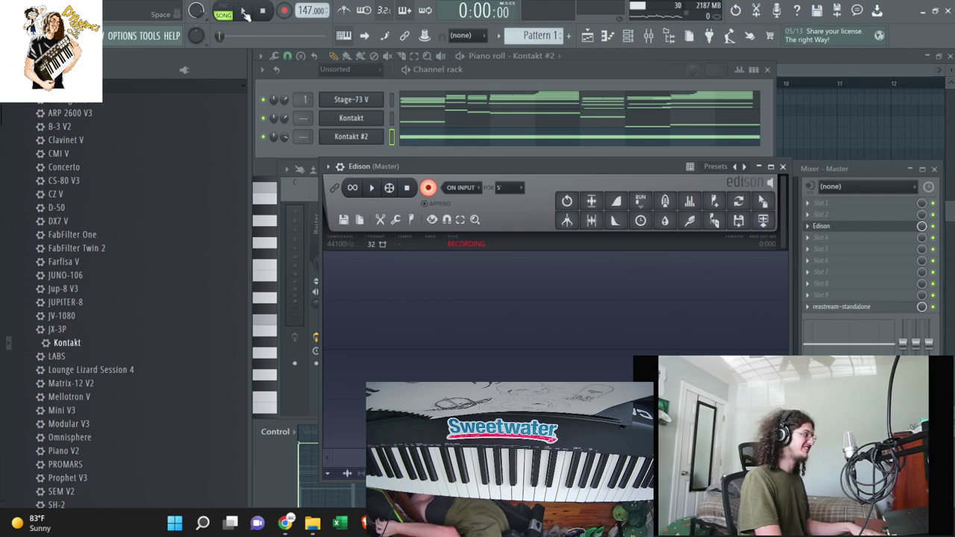
click(243, 12)
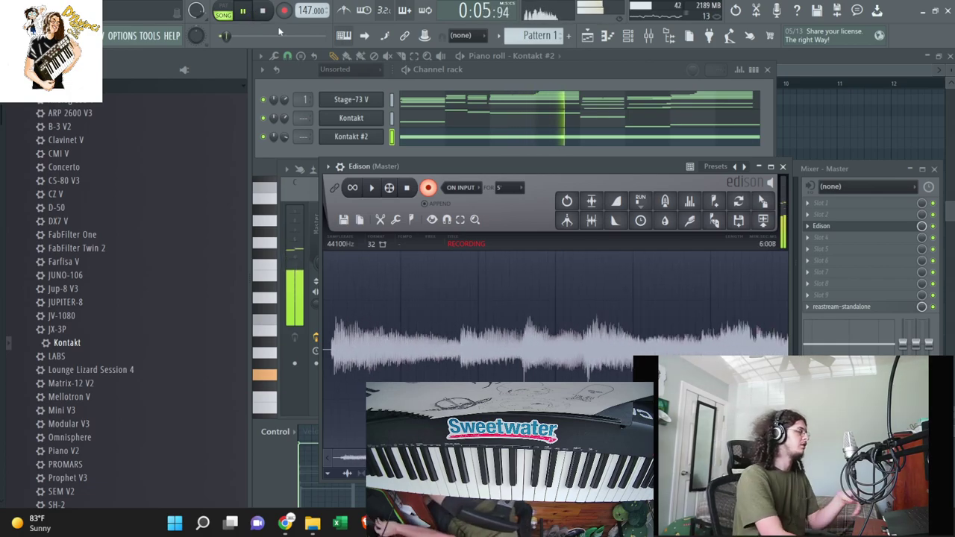
click(262, 10)
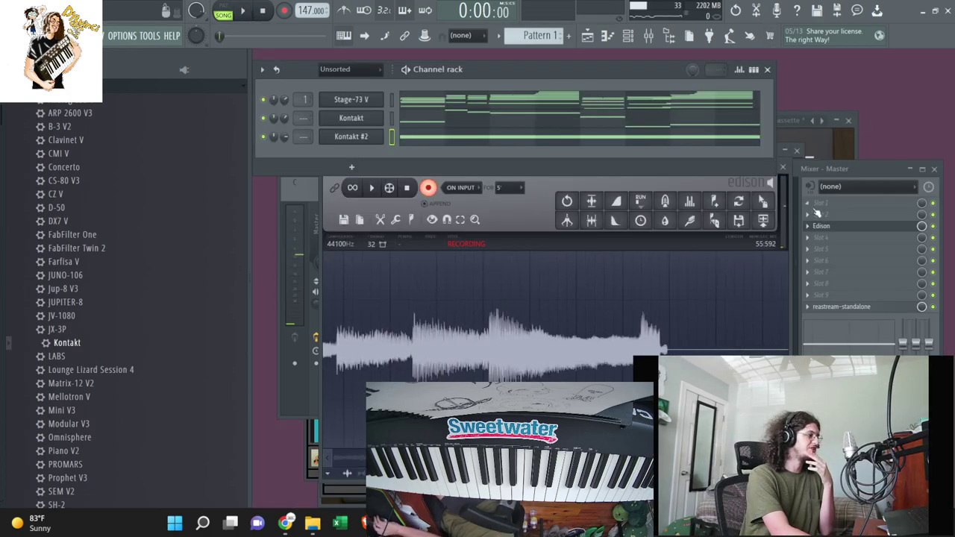
click(407, 188)
drag(762, 201, 386, 198)
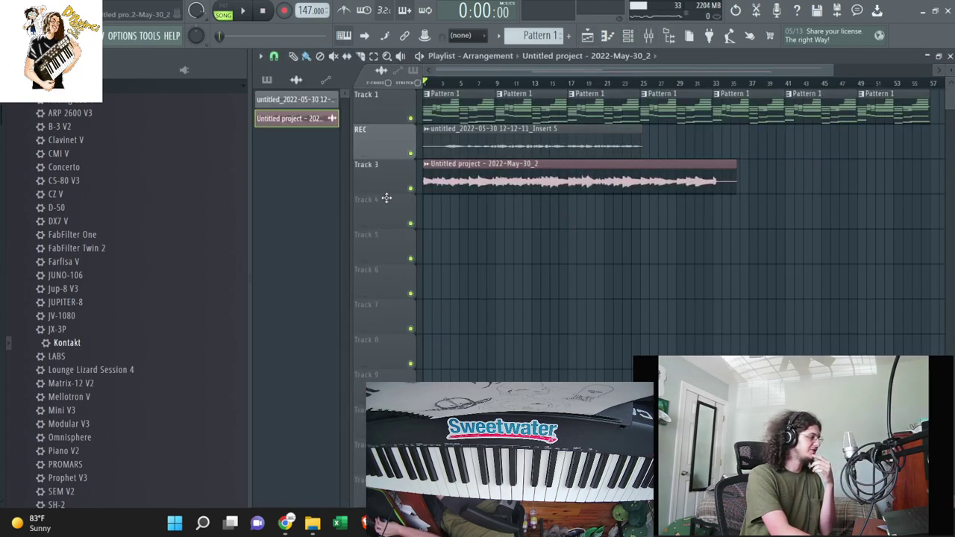
Clone the current playlist arrangement into a new one.
click(515, 56)
click(492, 105)
key(Return)
Delete the pattern clips and the REC recording from the cloned arrangement, and move the Edison audio clip to Track 1.
right_click(620, 146)
drag(913, 142, 424, 108)
key(Delete)
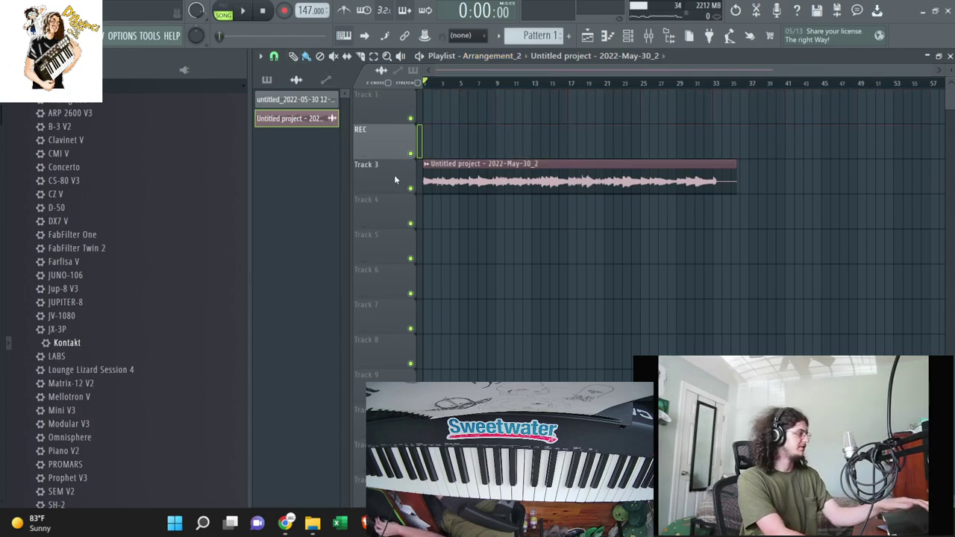
drag(443, 177, 430, 108)
Route the Edison recording's channel to mixer track 6 and set its time stretching to Stretch mode with a raised pitch.
click(629, 37)
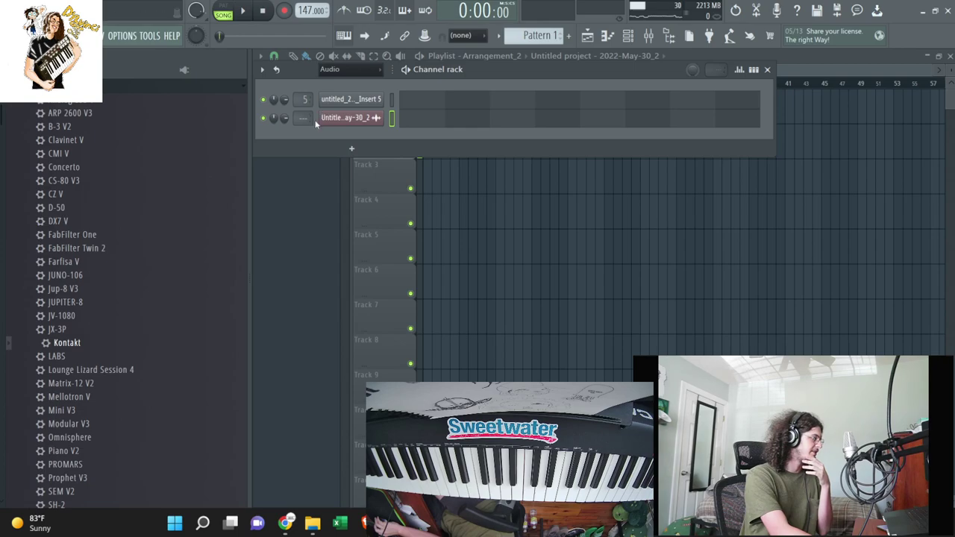
click(328, 123)
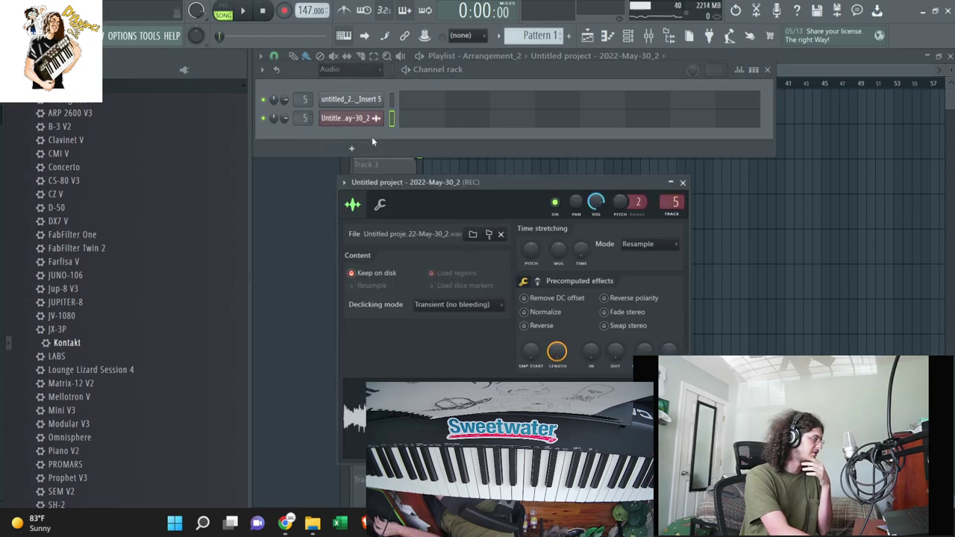
click(646, 259)
click(635, 276)
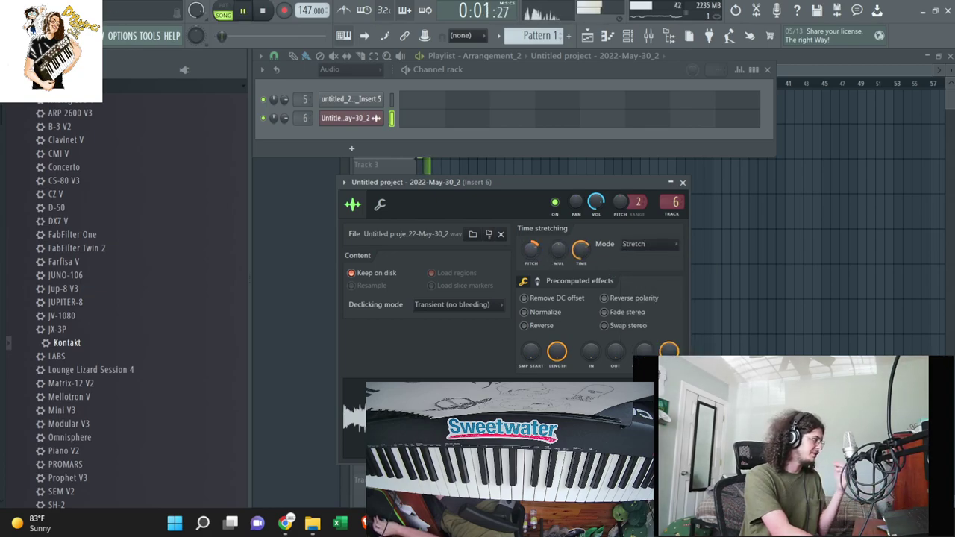
Raise the project tempo to 160 BPM.
click(323, 64)
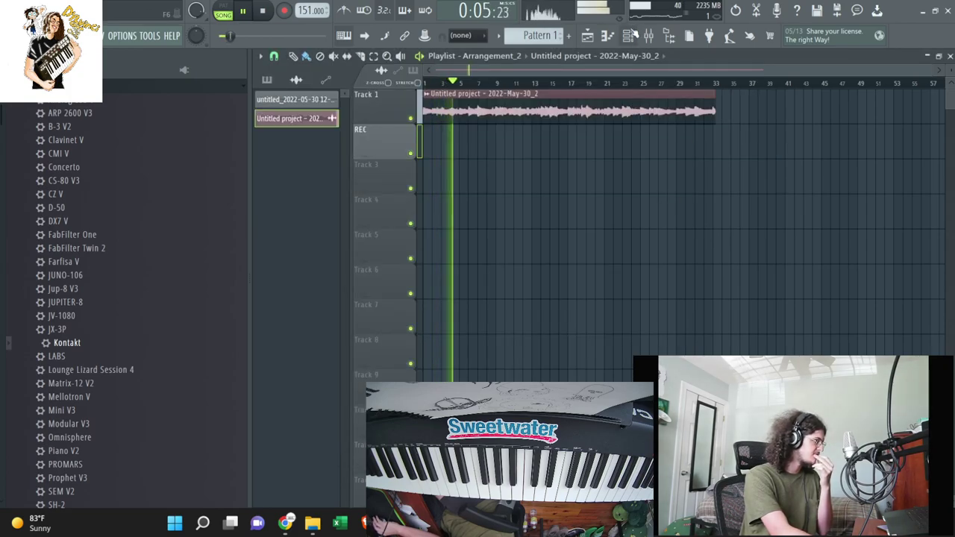
drag(305, 11, 305, 4)
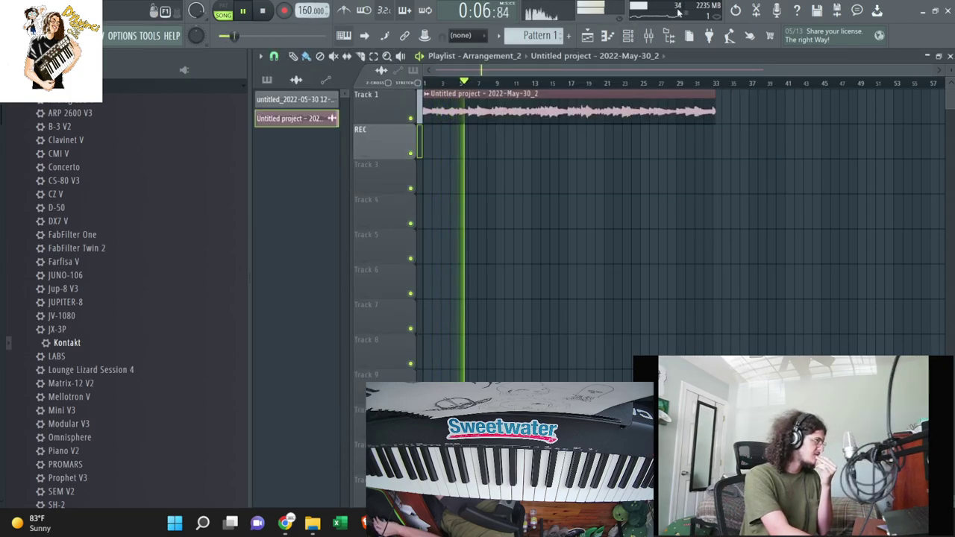
Lower the time-stretch pitch of the Edison recording's channel to just above neutral and return to the playlist.
click(628, 36)
click(358, 120)
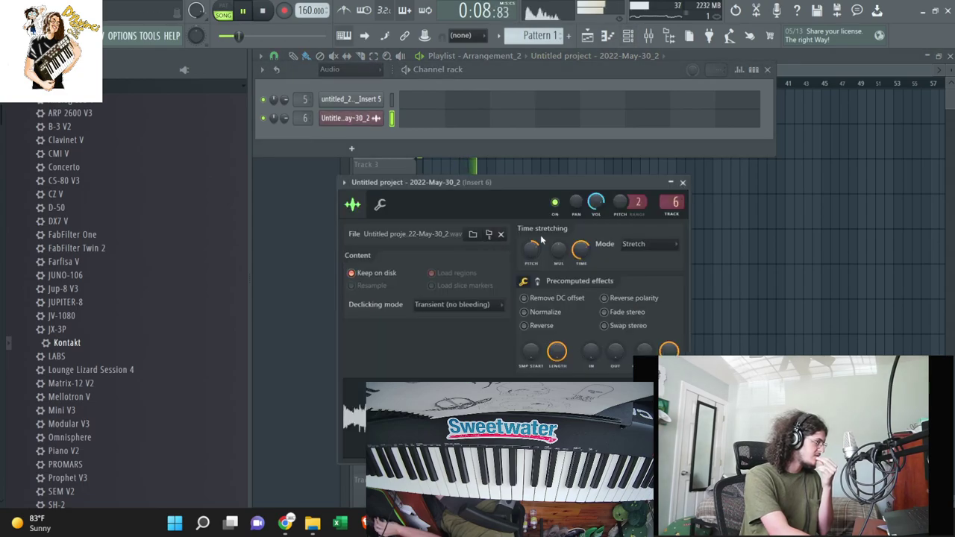
click(647, 38)
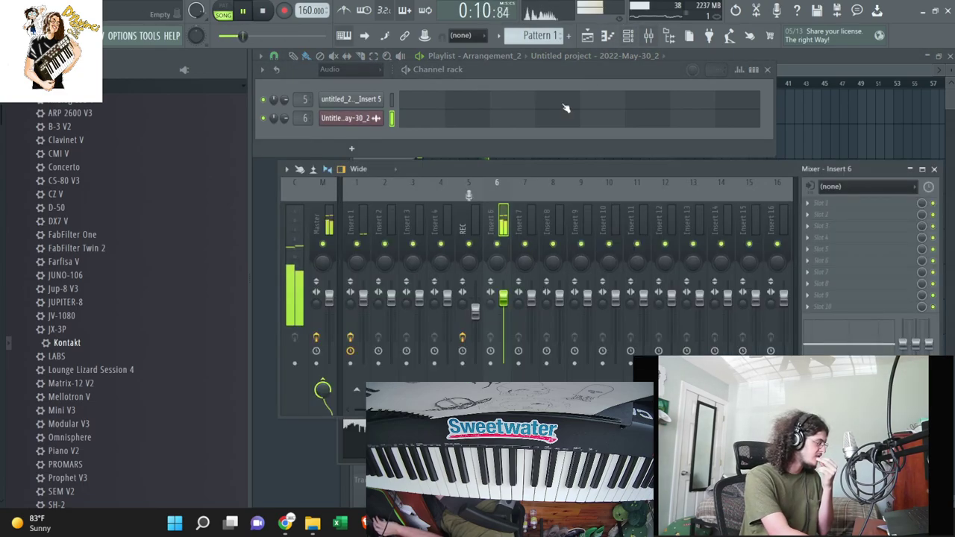
click(356, 117)
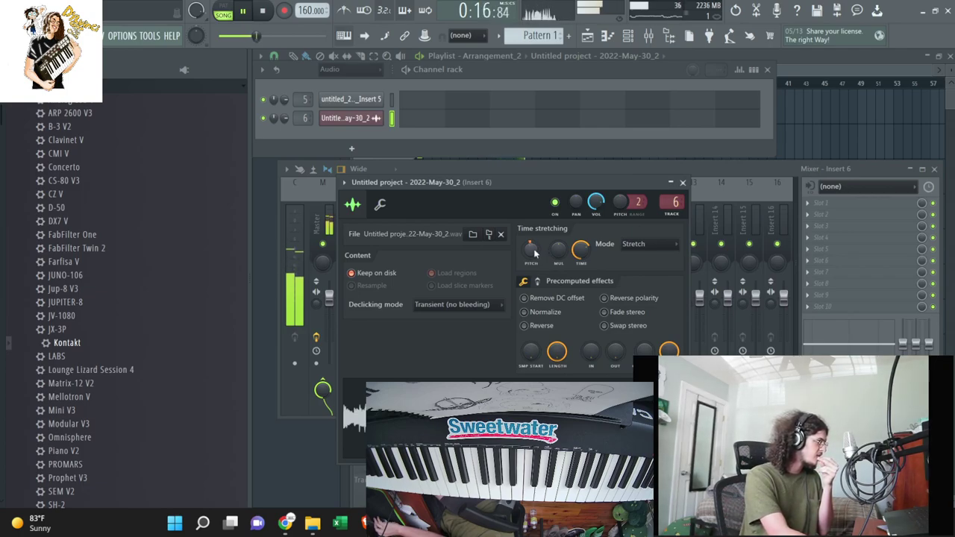
drag(535, 253, 534, 261)
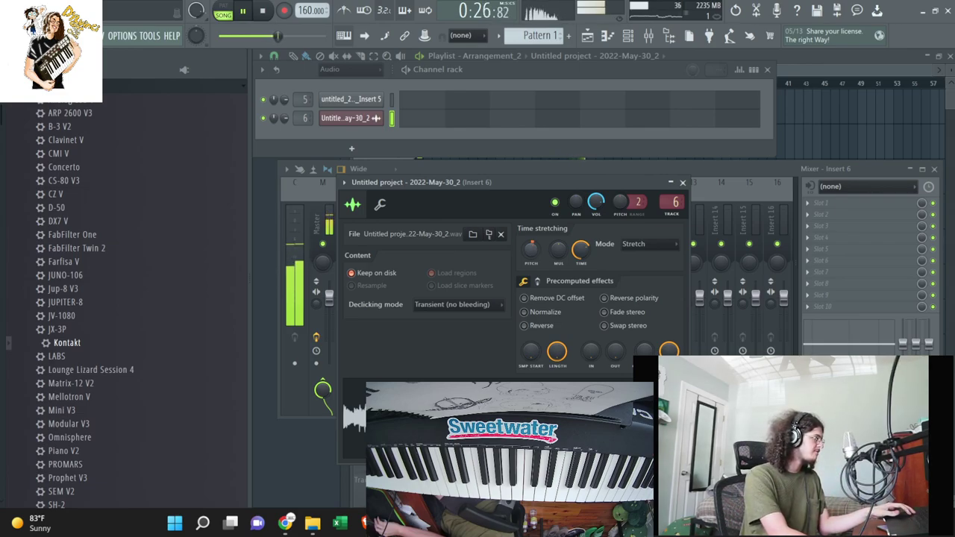
click(809, 107)
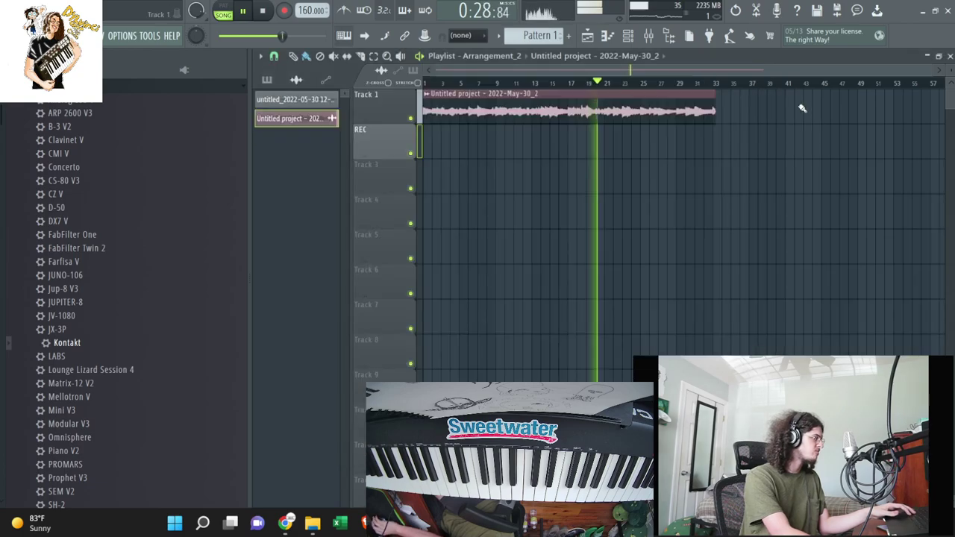
Slice the recording on Track 1 at bars 9, 17, 21 and 25, and place a copy of an eight-bar slice at the start of REC.
click(360, 56)
drag(605, 137, 606, 102)
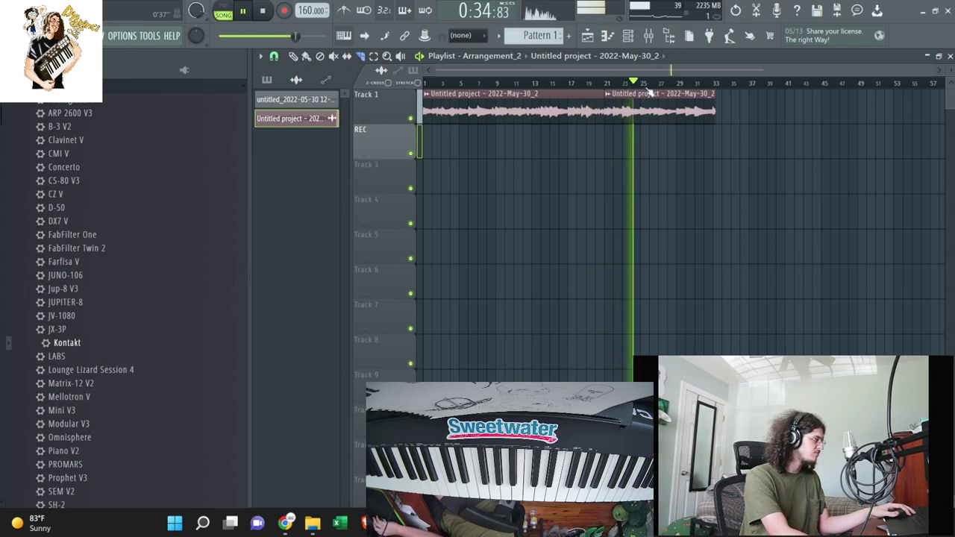
drag(642, 135, 427, 120)
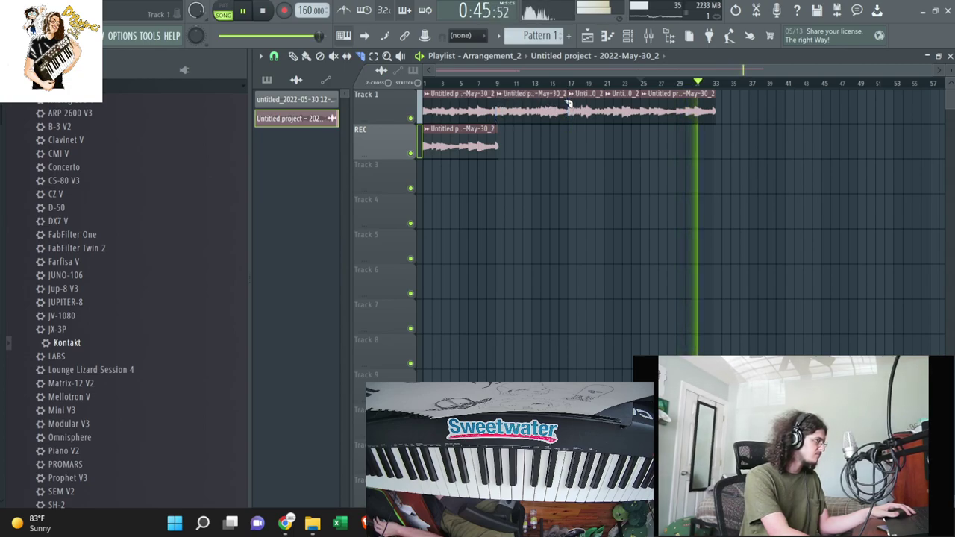
Delete the first slice and all slices after bar 17, and move the REC slice to the start of Track 1.
right_click(479, 111)
right_click(587, 110)
right_click(623, 110)
right_click(671, 111)
drag(476, 139, 472, 109)
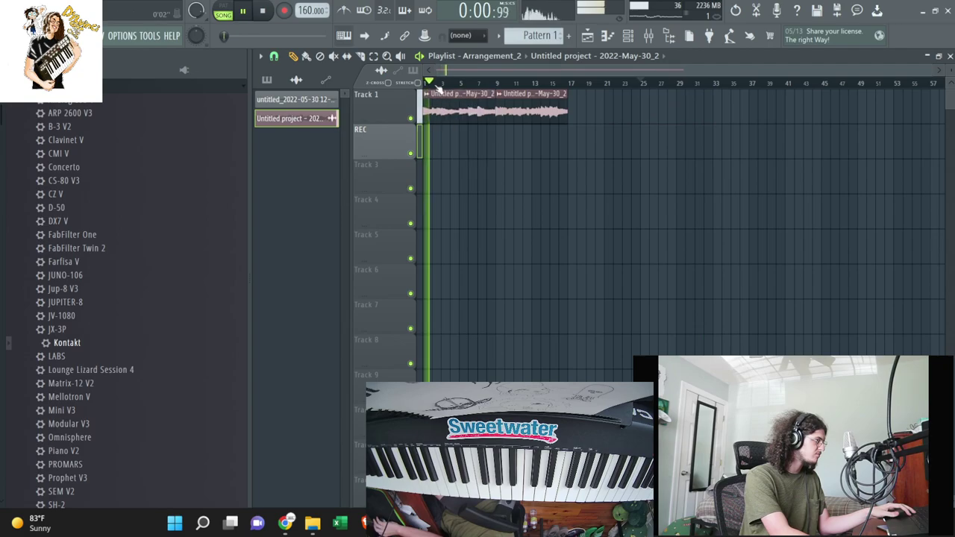
Create Pattern 2, add the Dylvinci Hihat 1 sample, and fill eight bars with eighth-note hi-hats on C5.
click(569, 36)
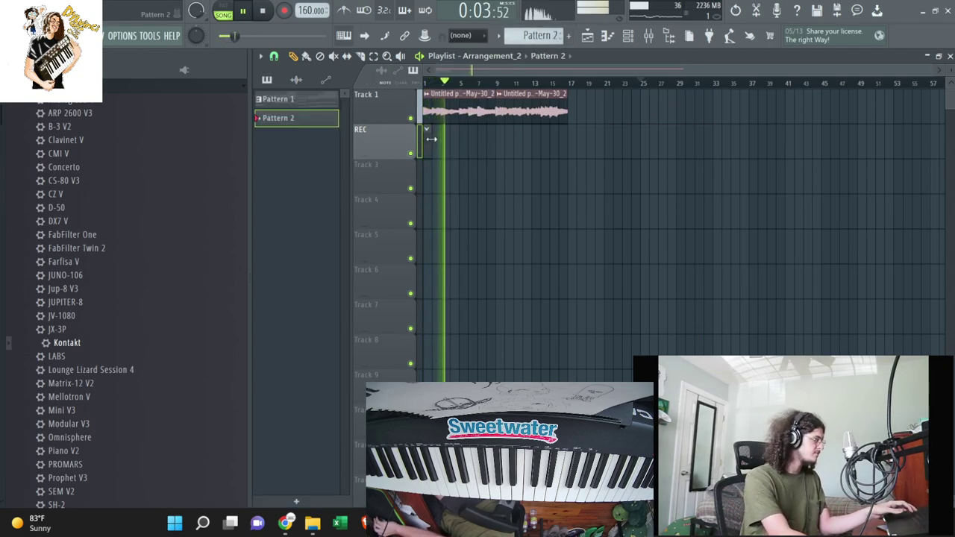
key(F6)
scroll(112, 149, up, 15)
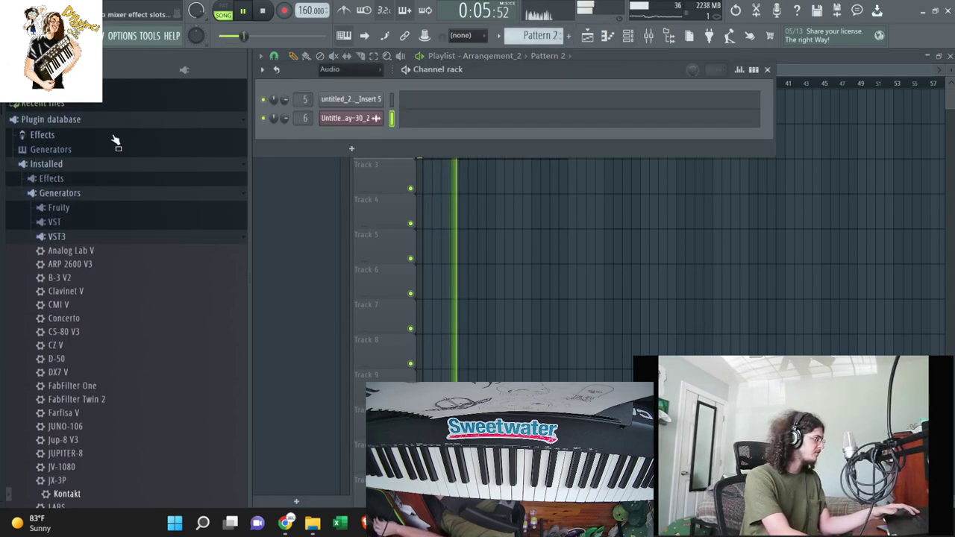
drag(285, 221, 359, 149)
right_click(361, 156)
click(575, 192)
key(F7)
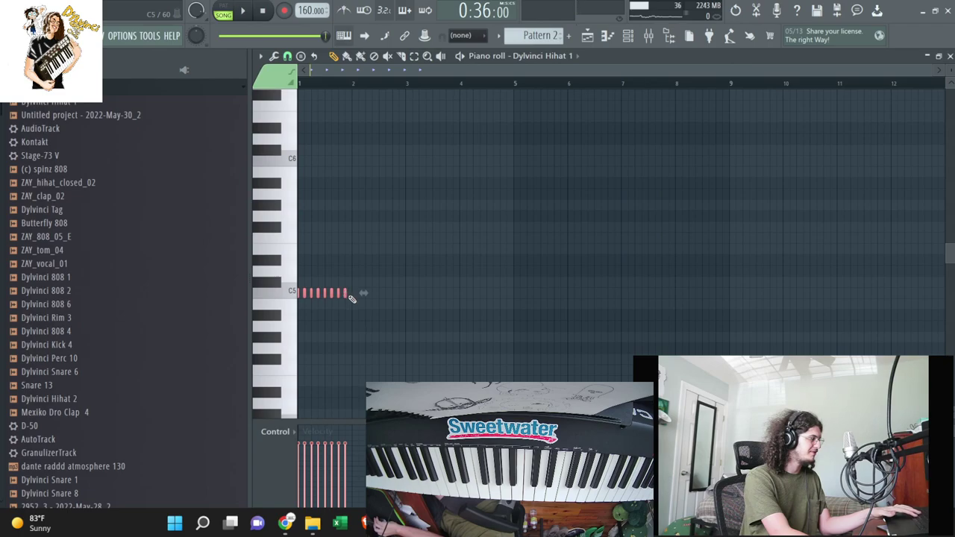
Add the Dylvinci Snare 6 sample and place one C5 snare per bar in bars 1 to 4 during playback.
click(625, 36)
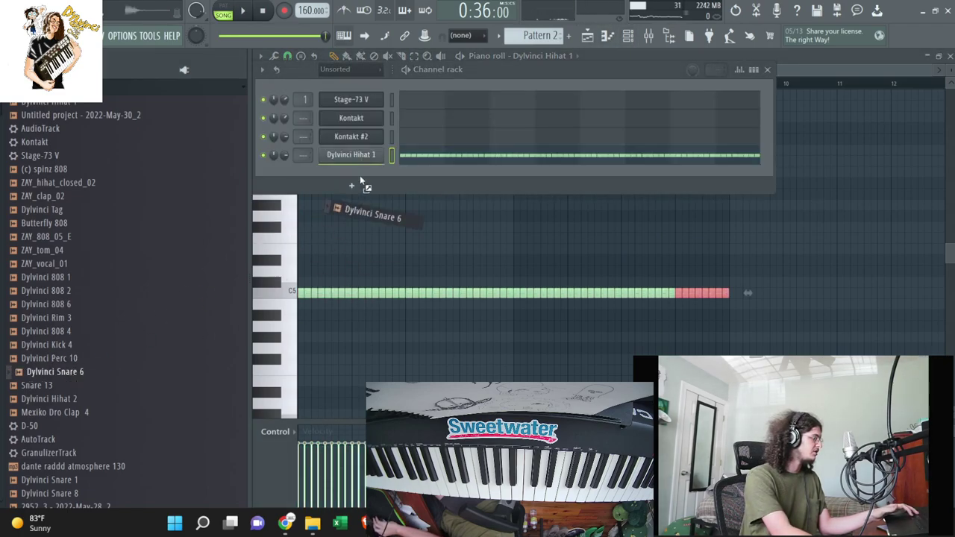
drag(360, 180, 482, 177)
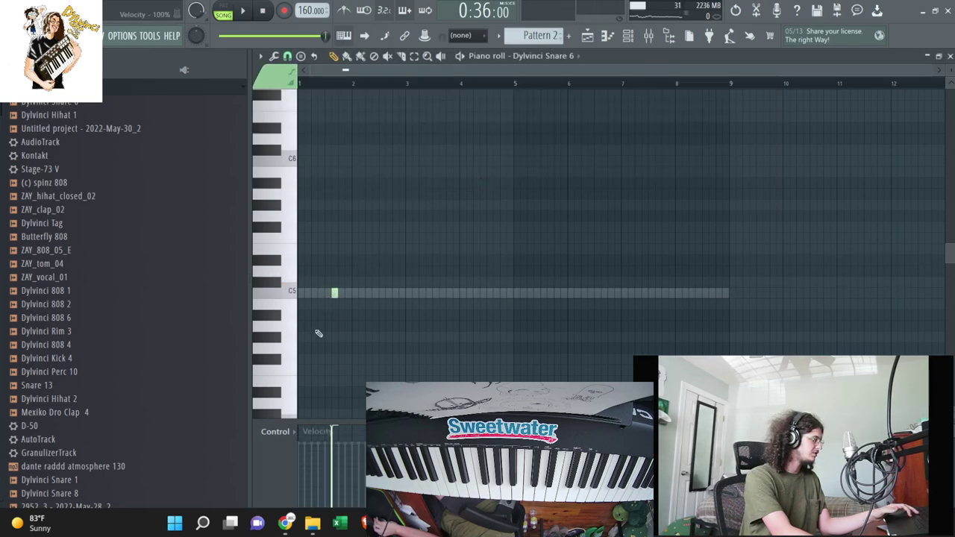
key(space)
click(389, 296)
drag(390, 295, 435, 294)
key(ctrl+b)
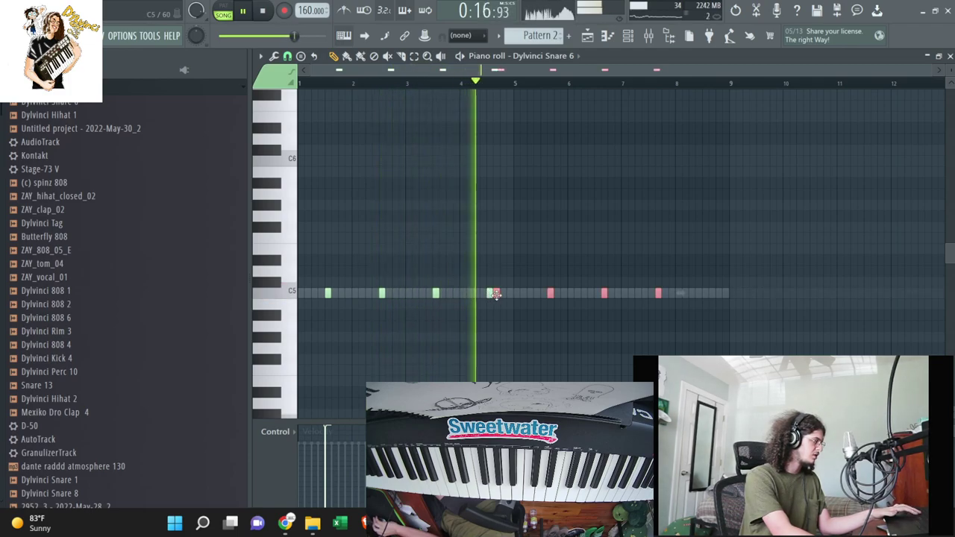
Repeat the snares through bar 8 and add an extra hit before the main snare in bars 4 and 8.
key(ctrl+a)
key(ctrl+b)
drag(531, 292, 584, 294)
click(704, 293)
click(691, 293)
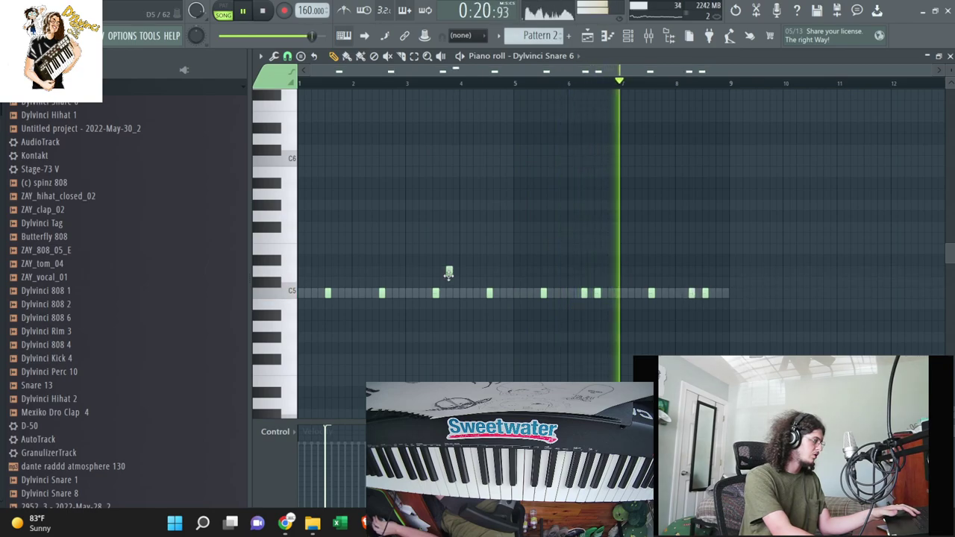
click(475, 294)
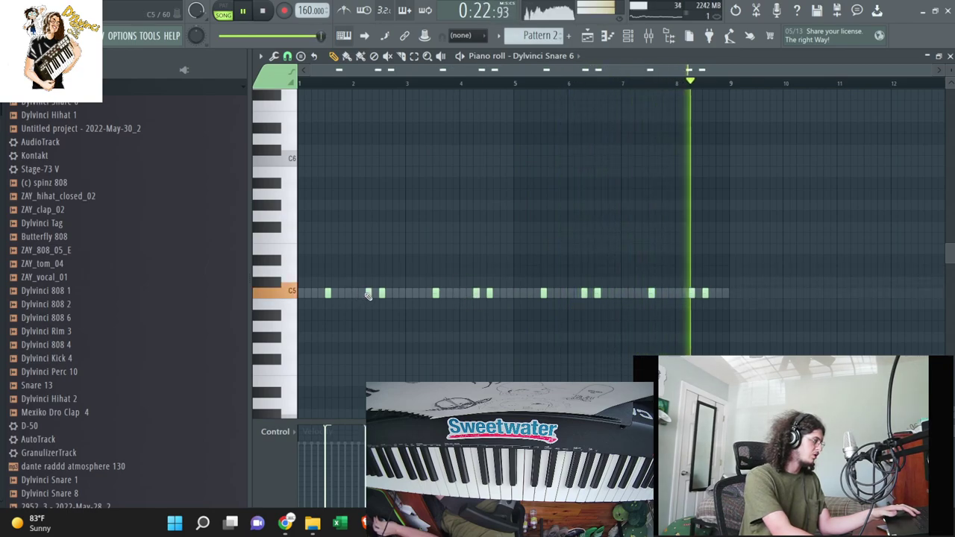
right_click(586, 293)
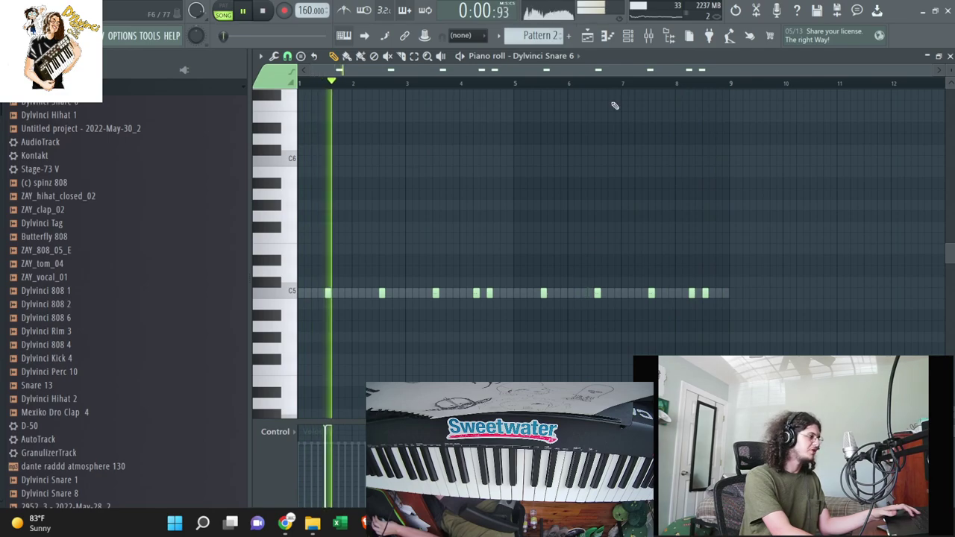
Add the Dylvinci Kick 4 sample and place C5 kicks at the start of bar 1, twice in bar 2, and in succession at bar 3.
key(F6)
drag(75, 357, 351, 192)
click(438, 196)
drag(342, 282, 302, 294)
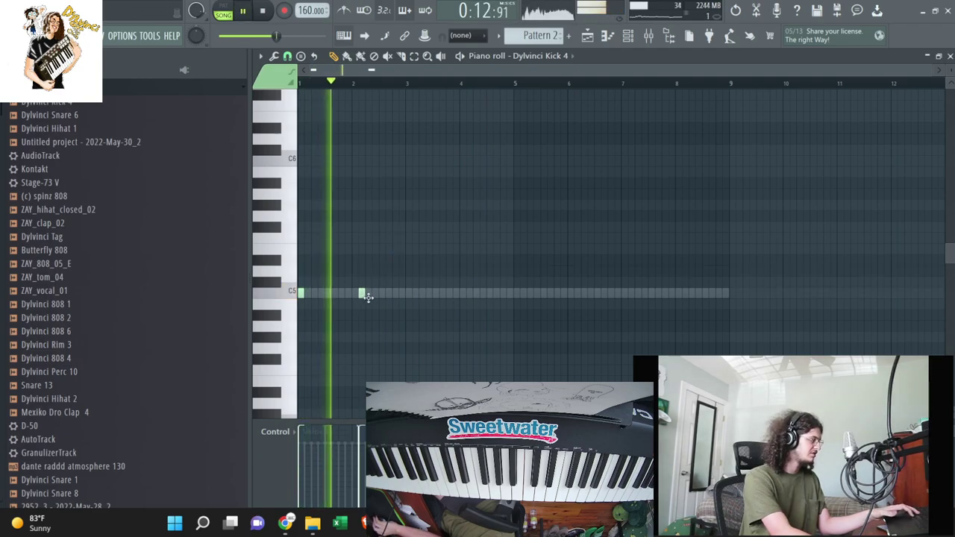
click(367, 293)
click(388, 293)
click(409, 293)
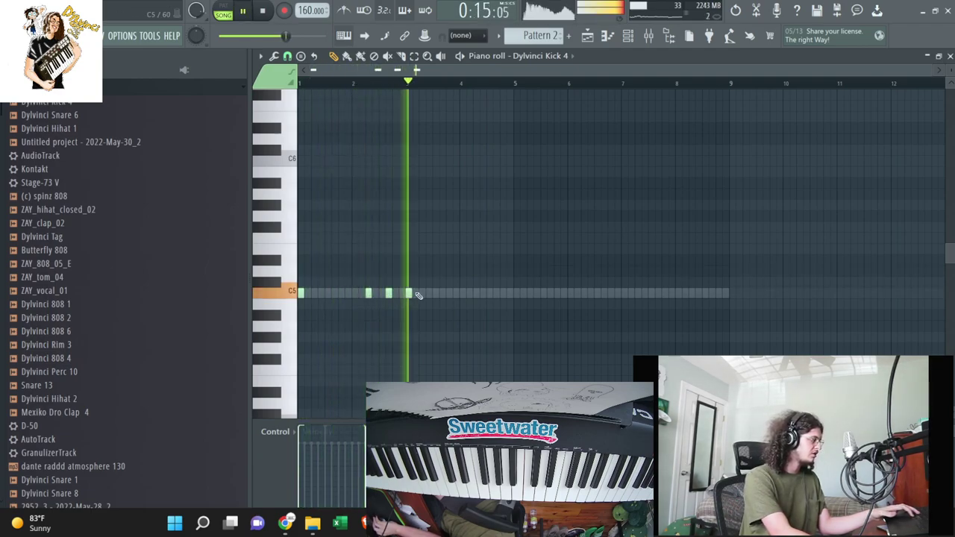
click(428, 293)
drag(427, 294, 408, 299)
key(ctrl+b)
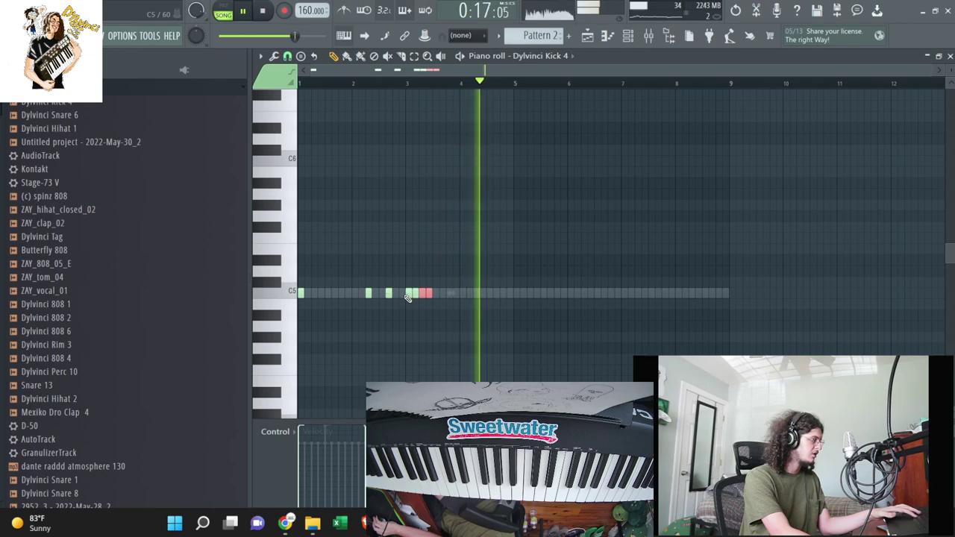
Add a single kick and a closing kick roll in bar 4, and duplicate the four-bar kick pattern into bars 5 to 8.
click(437, 294)
click(476, 293)
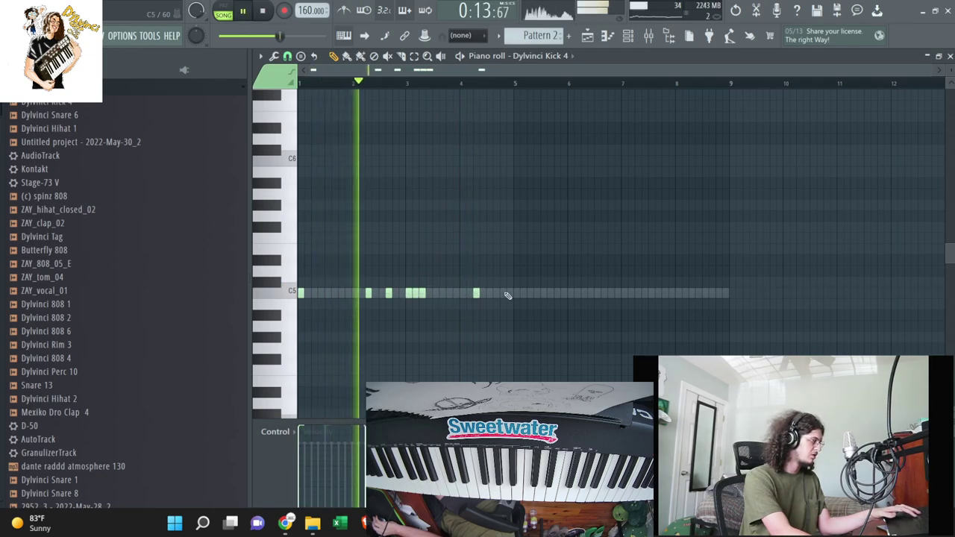
click(496, 293)
click(503, 294)
click(510, 293)
key(ctrl+b)
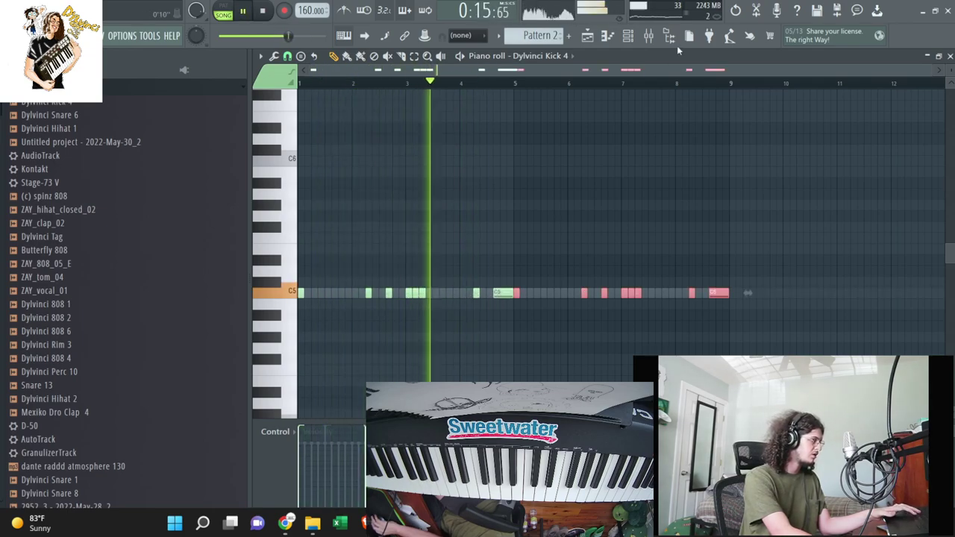
Insert Fruity Soft Clipper in the first effect slot of the Master mixer track.
click(648, 36)
click(328, 224)
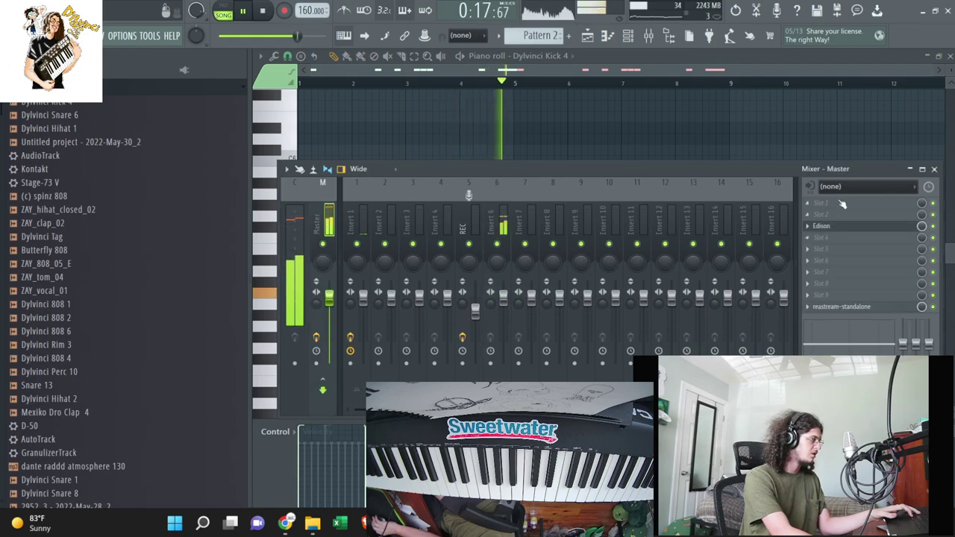
click(824, 202)
mouse_move(627, 62)
click(538, 98)
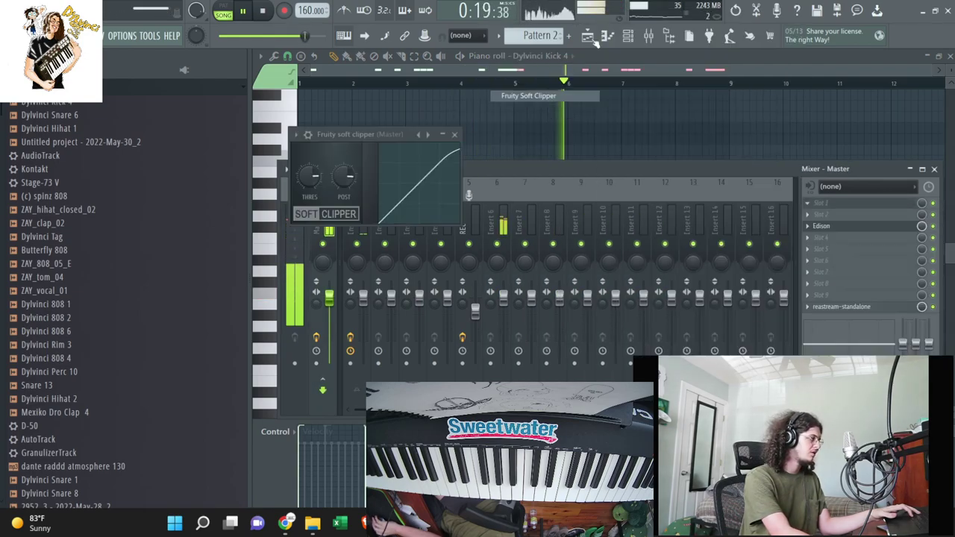
Add the Dylvinci Perc 10 sample as a new channel with hits on steps 3, 5, 6 and 7.
key(F6)
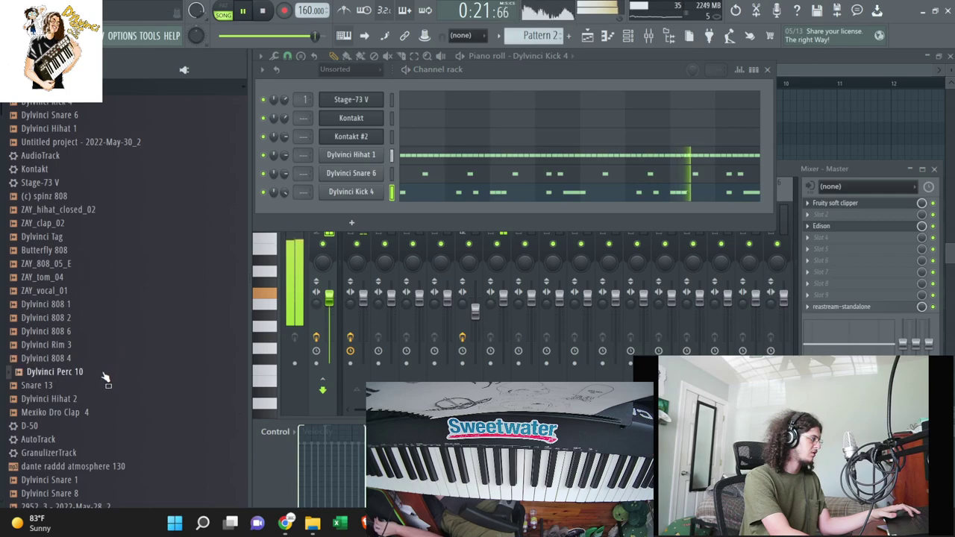
drag(336, 235, 358, 213)
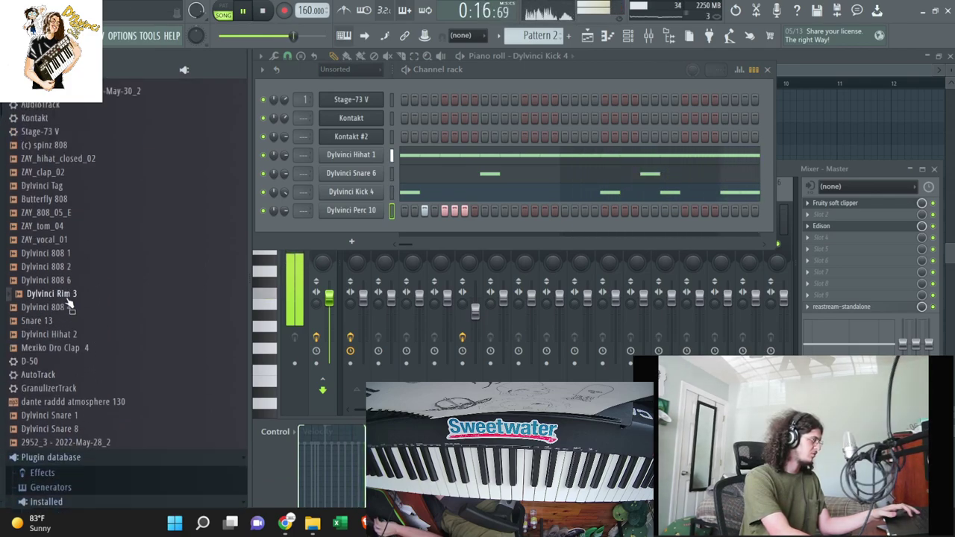
Replace the snare sample with Dylvinci Rim 3 and the hi-hat sample with Dylvinci Hihat 2, keeping their patterns.
drag(369, 182, 370, 178)
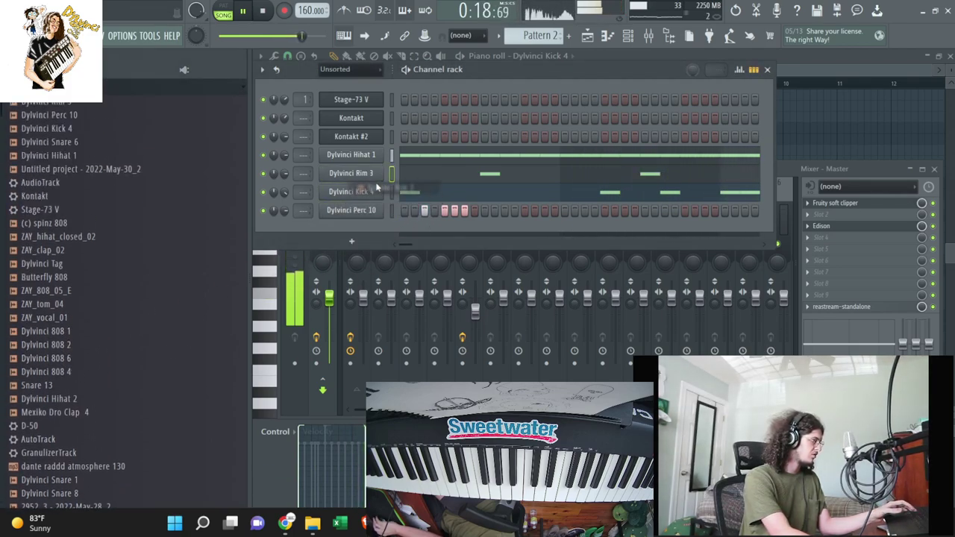
click(379, 175)
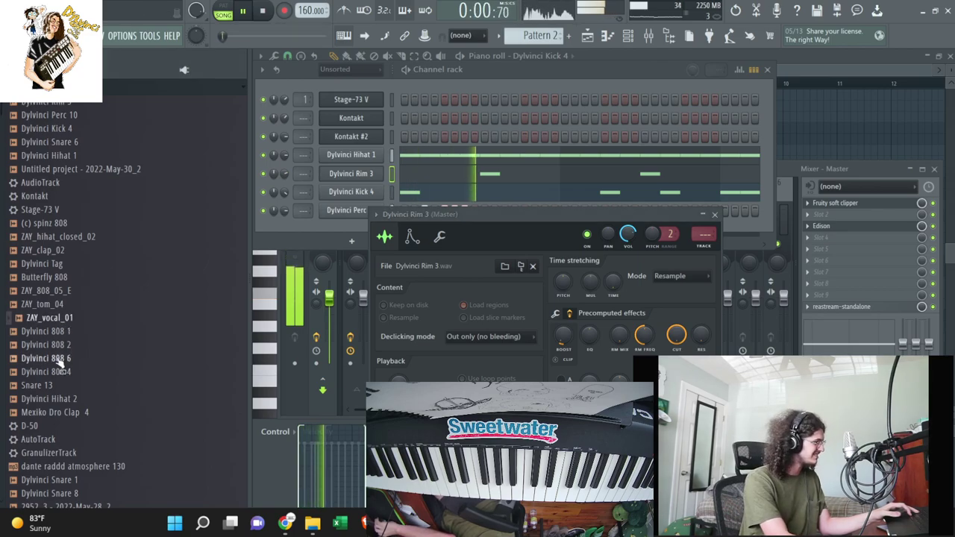
drag(365, 151, 365, 154)
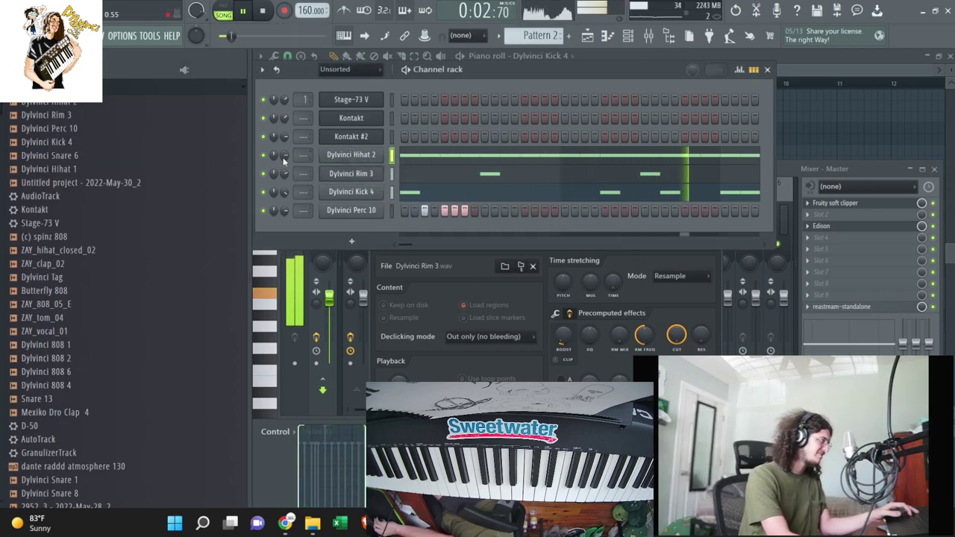
scroll(132, 224, up, 1)
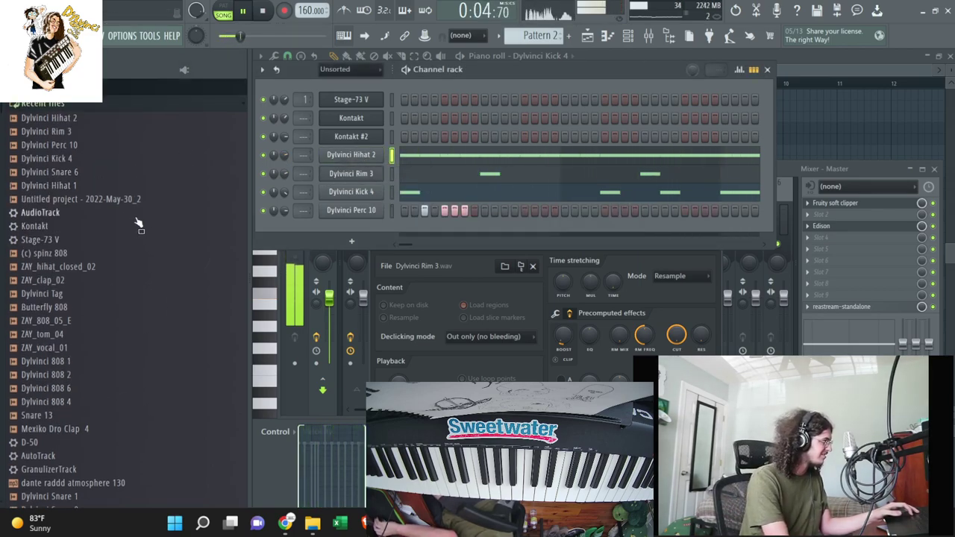
Load Guitar Rig 6 on the recording's mixer track, Insert 6, and choose the Basic Jazz Amp preset from Funk & Soul.
click(648, 38)
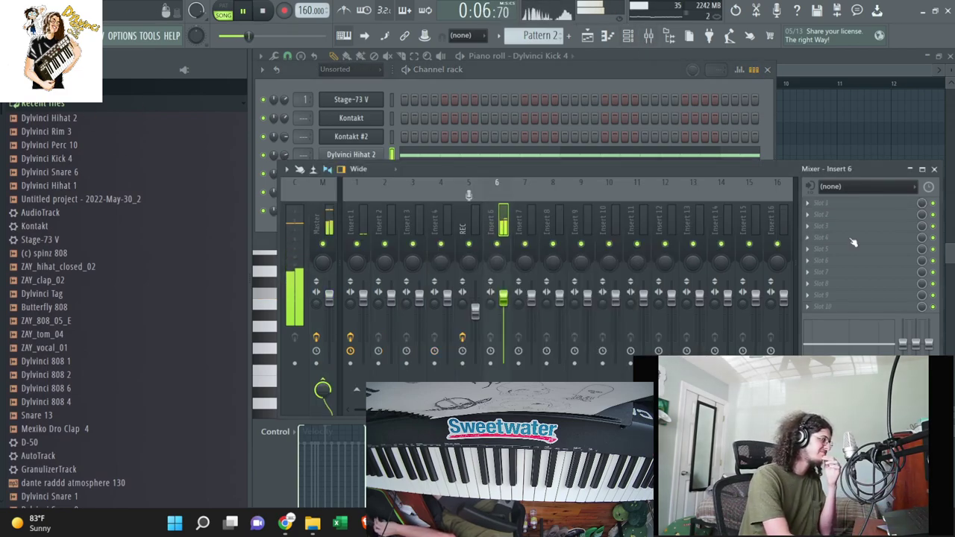
click(823, 199)
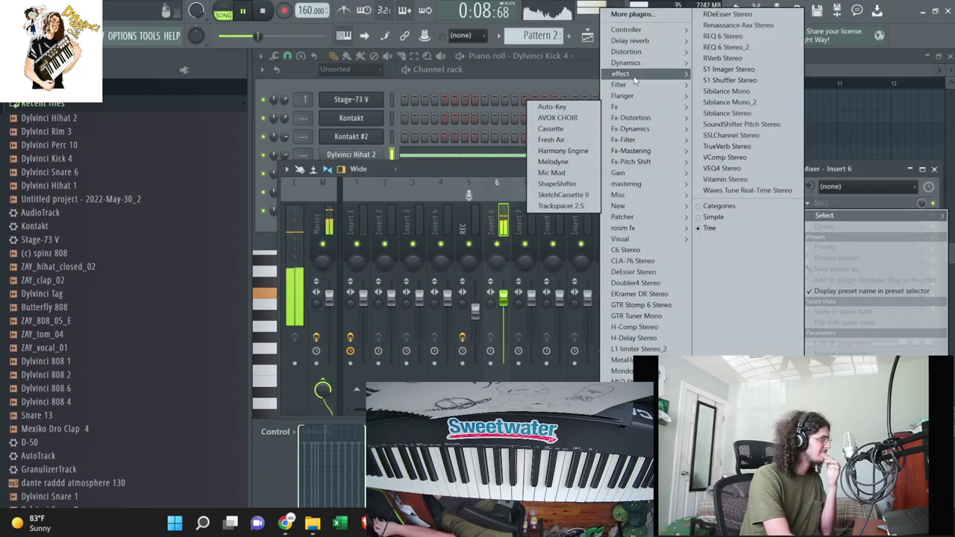
mouse_move(620, 73)
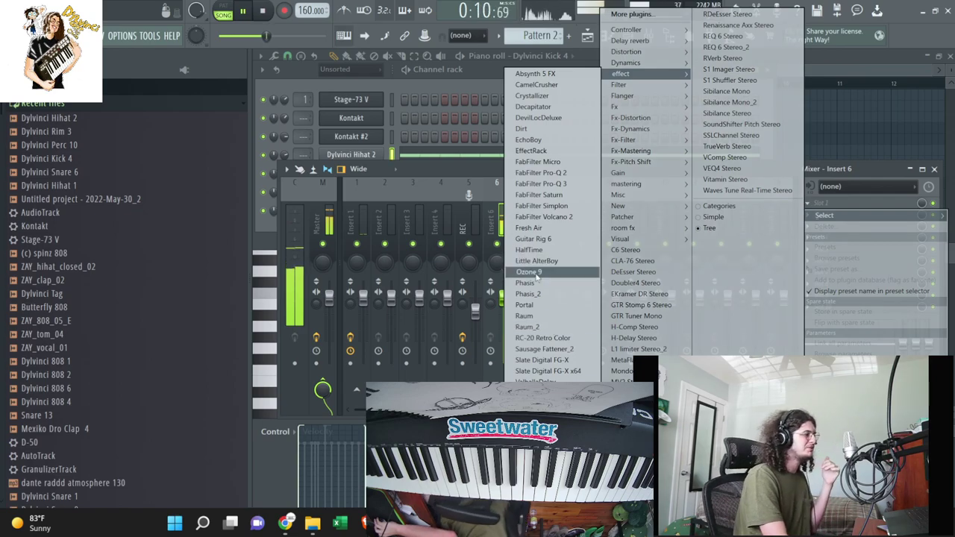
click(540, 238)
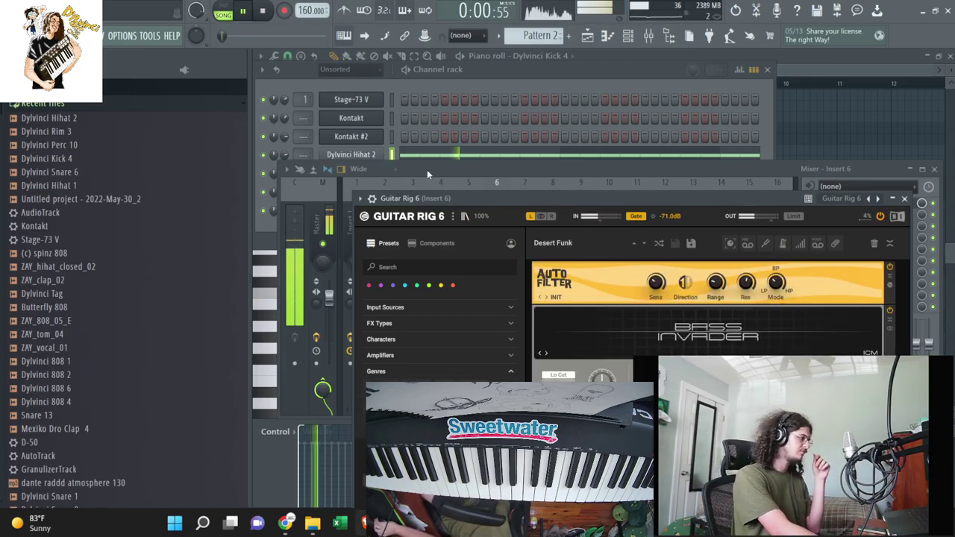
drag(454, 198, 513, 94)
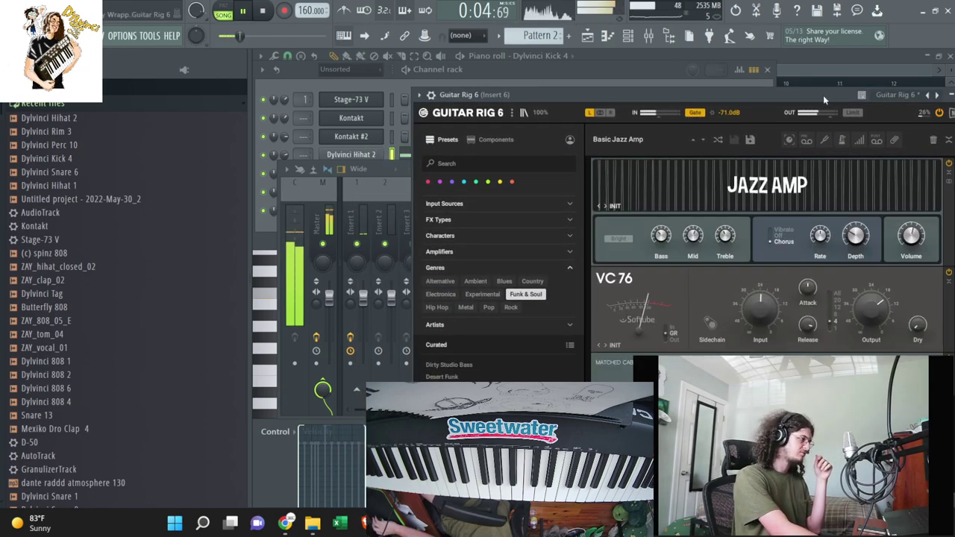
Lower the fader of the recording's mixer track, Insert 6, with the Guitar Rig window out of the way.
drag(823, 95, 700, 162)
click(655, 162)
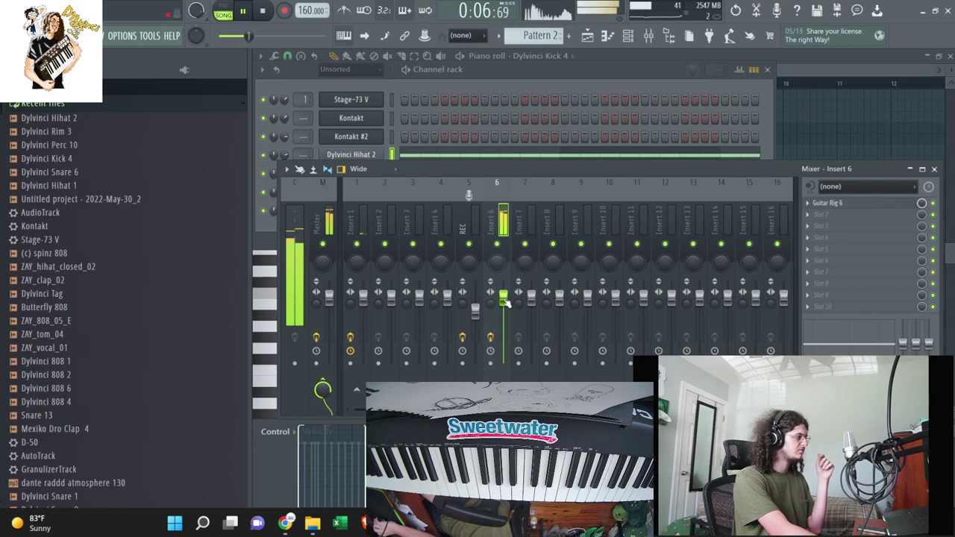
click(483, 77)
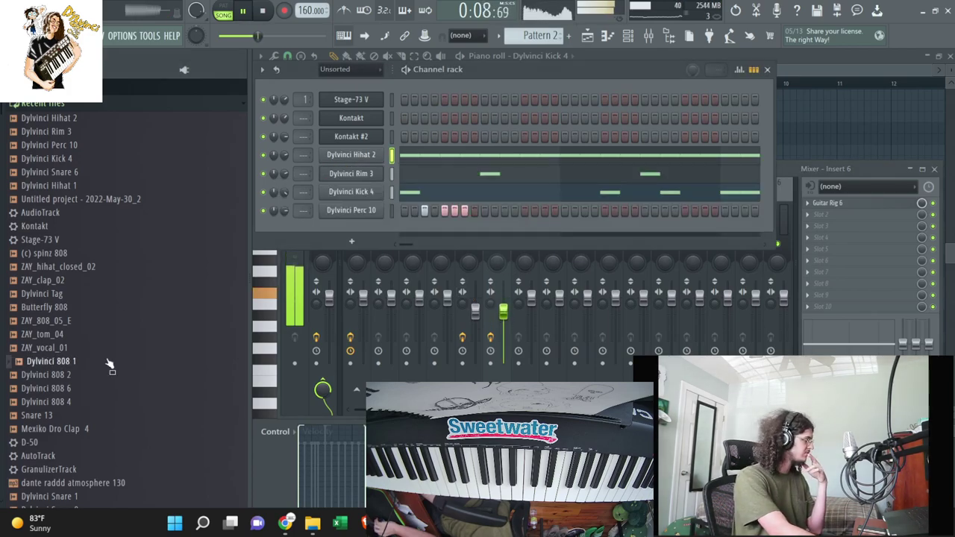
Load Fruity Parametric EQ 2 in slot 3 of Insert 6 and cut the lows with band 1 as a high-pass filter.
click(904, 226)
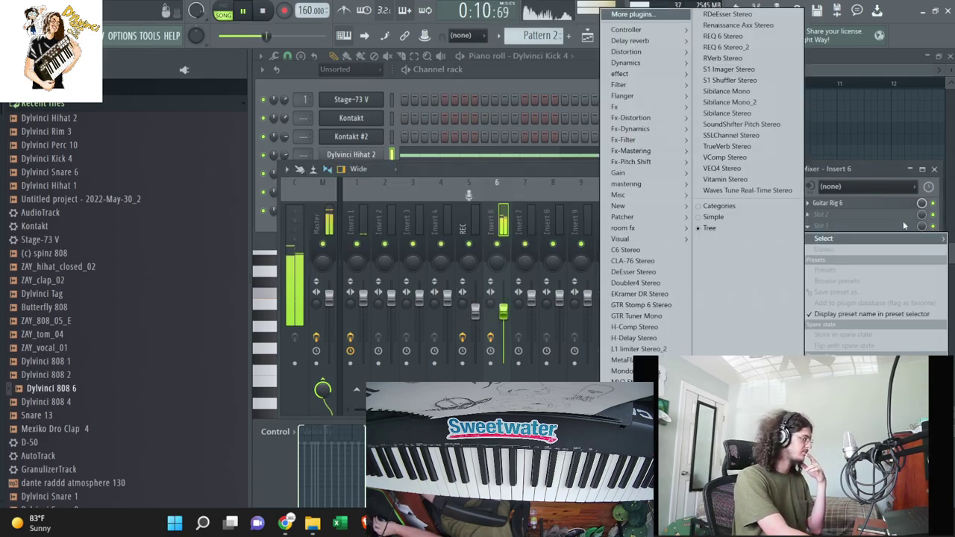
mouse_move(620, 85)
click(556, 129)
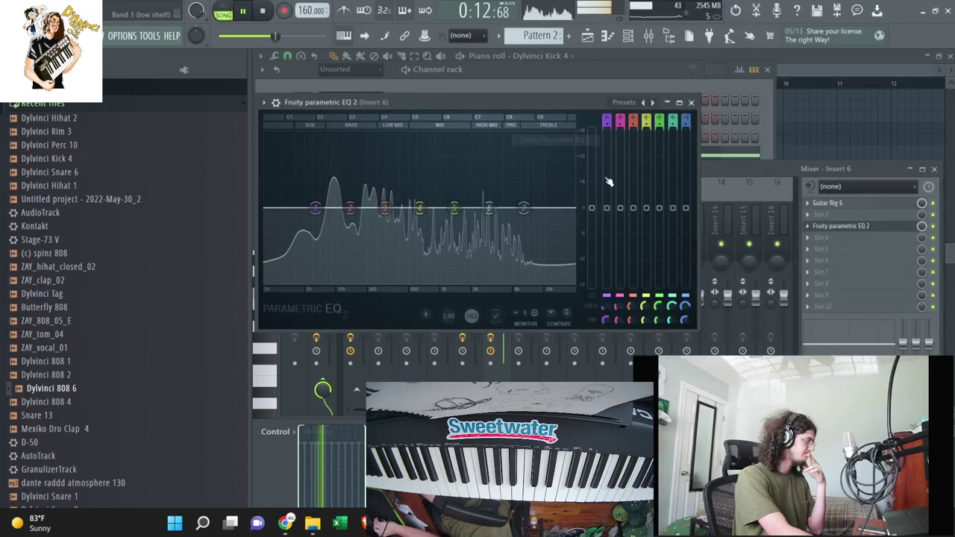
drag(607, 120, 607, 143)
drag(315, 208, 366, 208)
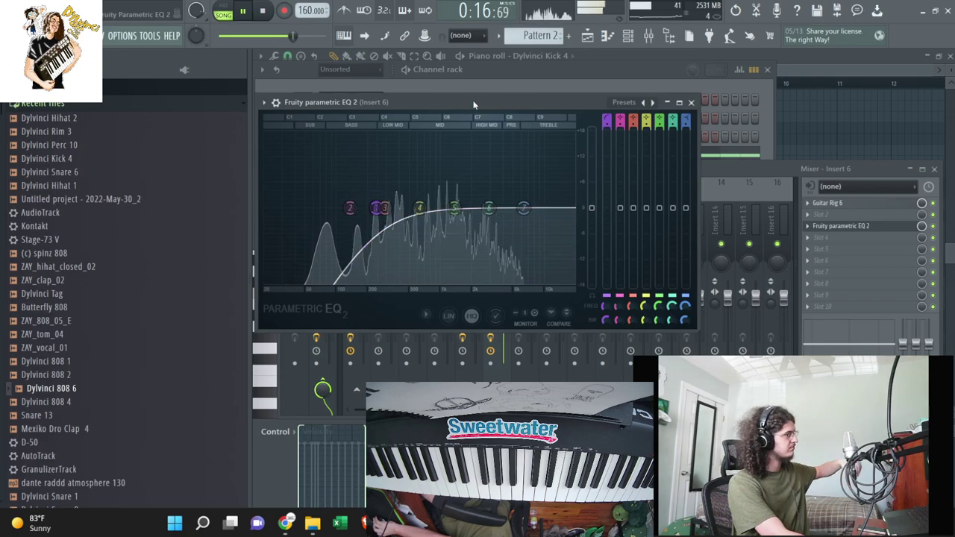
Show all channels in the channel rack and view the recording's sampler settings.
key(F6)
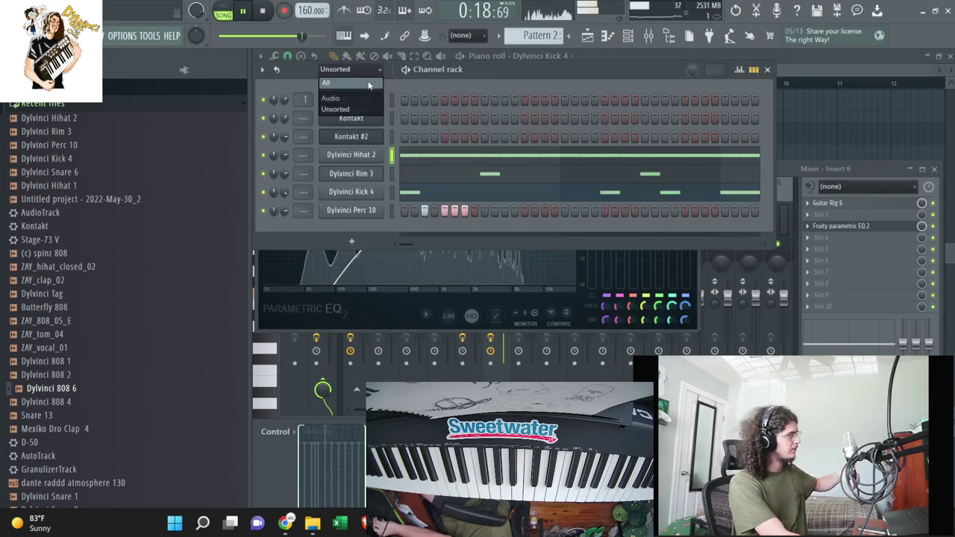
click(368, 83)
click(373, 173)
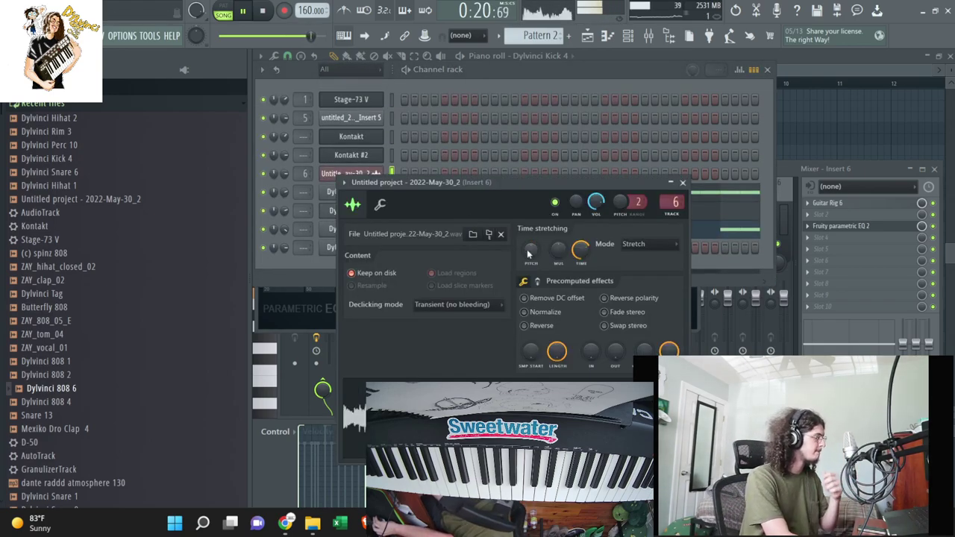
click(472, 85)
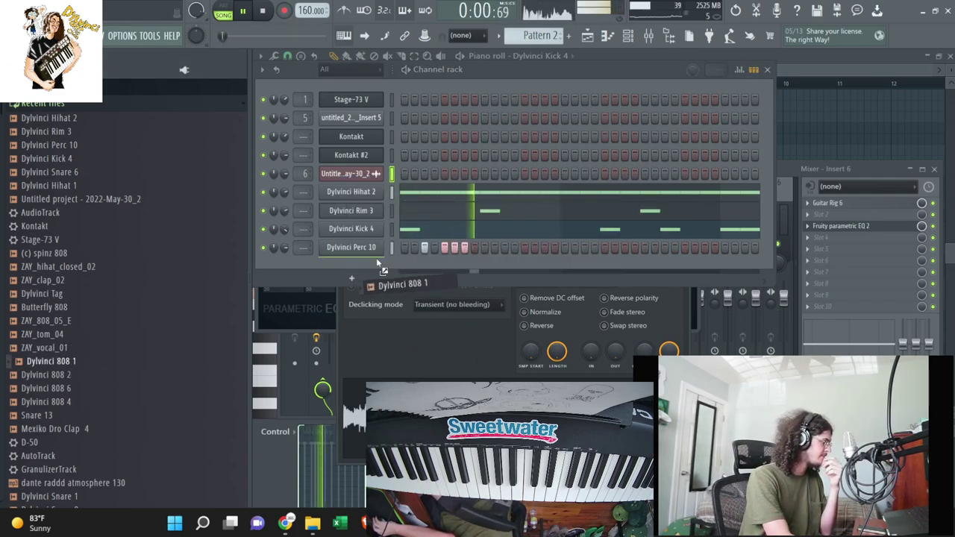
Add the Dylvinci 808 1 sample as a new channel with one hit at bar 3 and open its piano roll.
drag(377, 261, 377, 263)
click(725, 231)
right_click(357, 229)
click(399, 239)
right_click(371, 231)
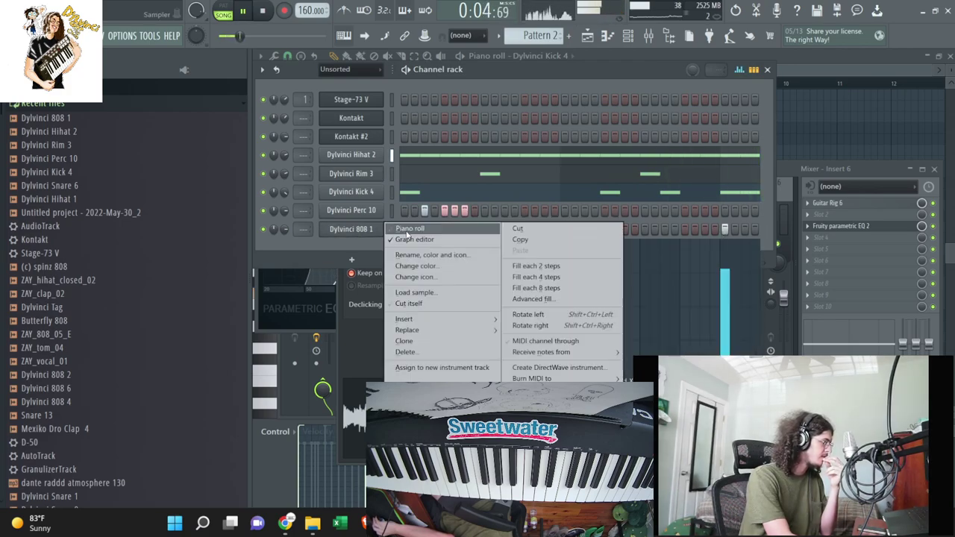
click(409, 229)
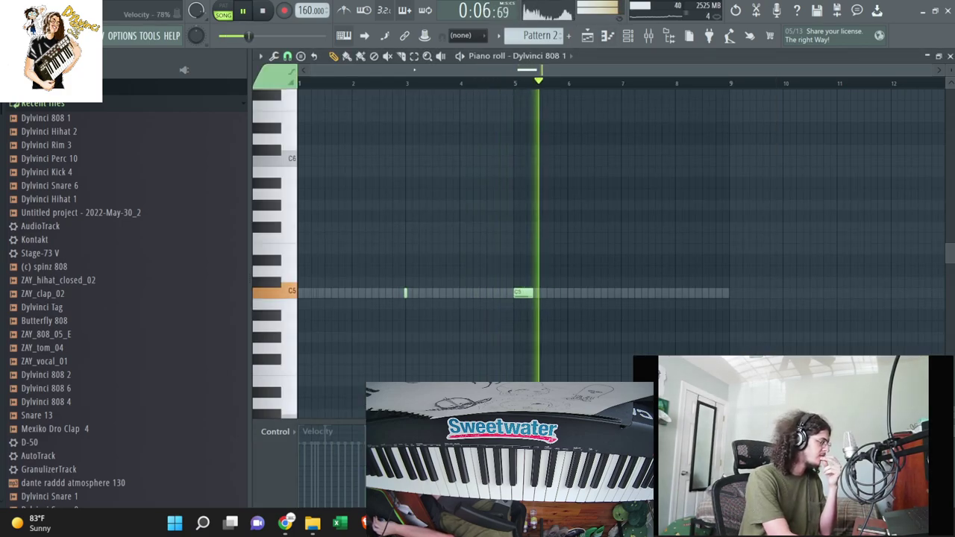
Place C5 808 notes in bars 5, 6, 7 and 8 and an F5 note at the start of bar 1.
drag(682, 292, 685, 290)
mouse_move(301, 304)
mouse_down()
mouse_move(266, 310)
mouse_move(287, 226)
mouse_move(291, 236)
mouse_up()
key(space)
key(space)
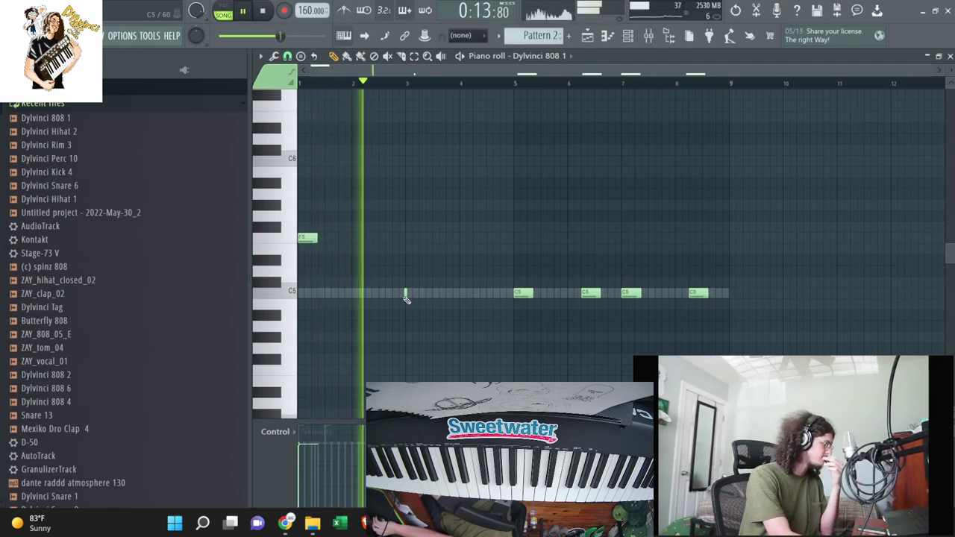
Raise the short bar 3 note to D5, add two short D5 notes in bar 4, and raise the bar 5 note to A#5.
drag(406, 295, 405, 274)
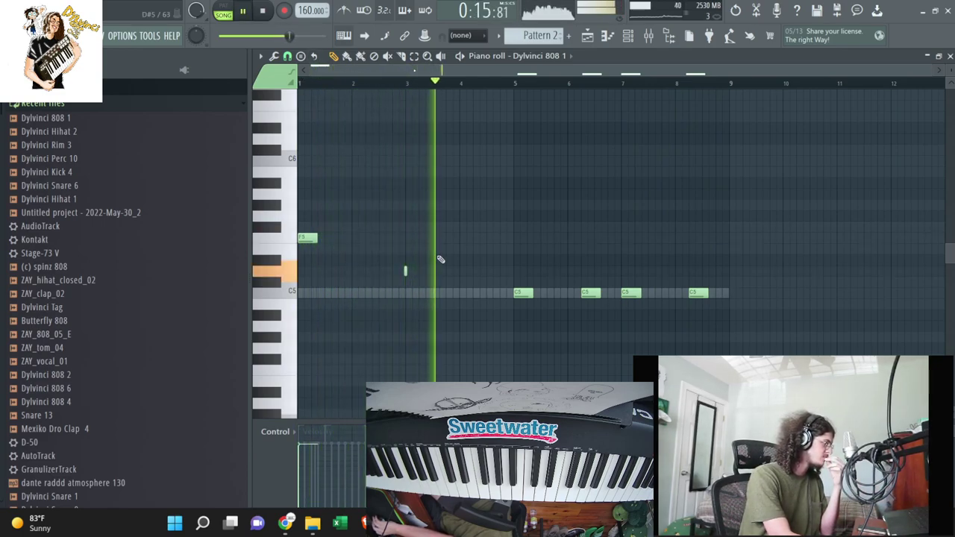
click(472, 271)
click(493, 271)
drag(523, 292, 524, 183)
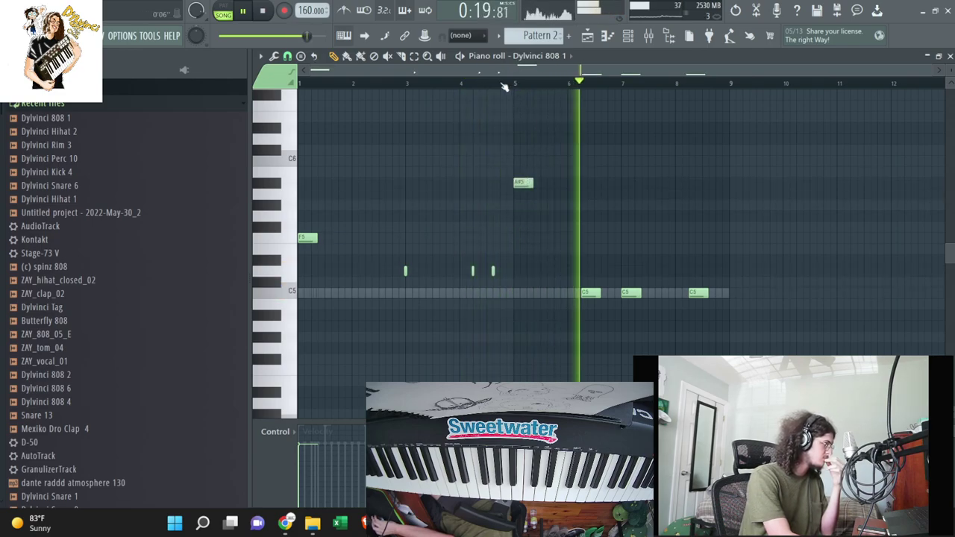
Move the bar 6 note later and up to G#5, and replace the bar 7 note with a G5.
drag(589, 287, 608, 204)
right_click(633, 293)
click(622, 216)
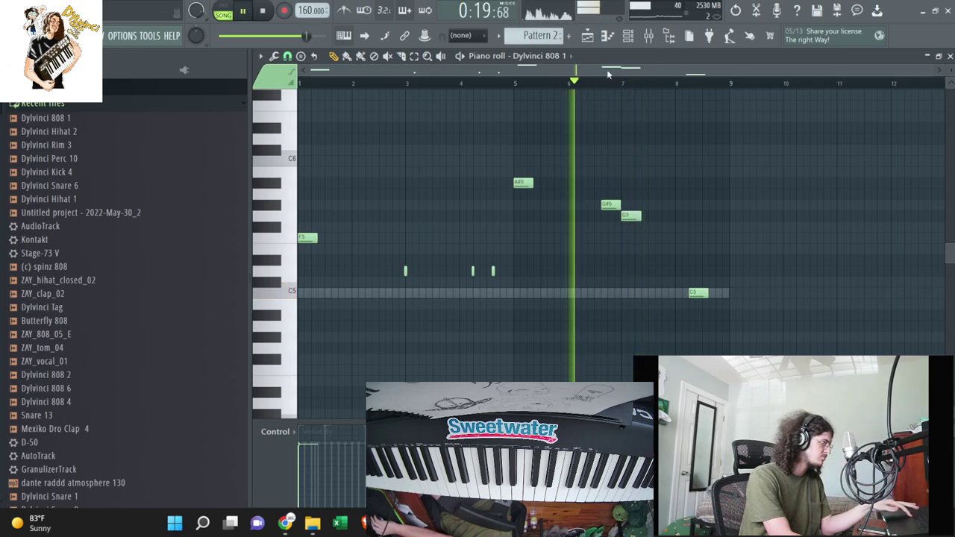
Delete the G#5 note, lower the bar 7 note to D5, and add a D#5 note midway through bar 6.
right_click(611, 207)
drag(629, 216, 632, 272)
click(595, 259)
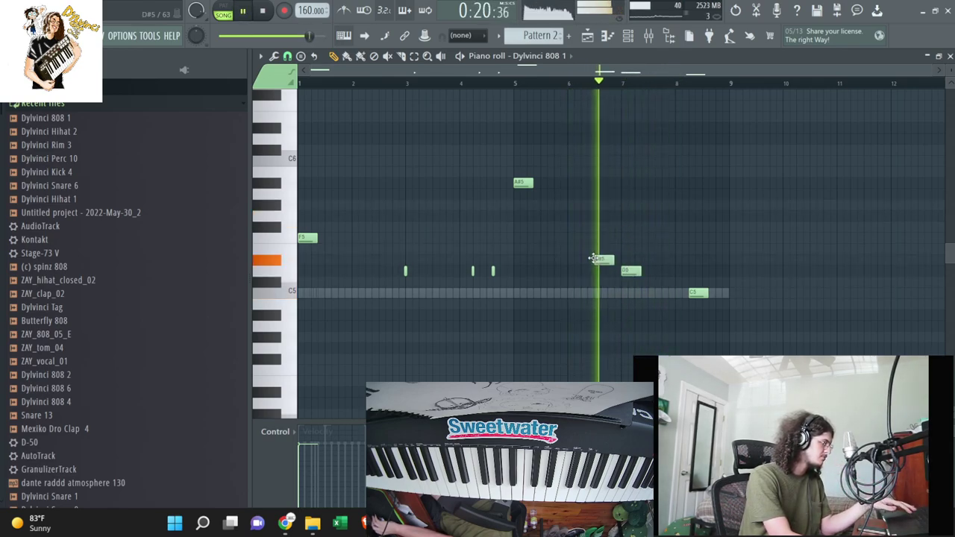
Add a D#5 note in the second half of bar 2 and a D5 note late in bar 3.
click(394, 82)
drag(395, 84, 299, 84)
mouse_move(373, 261)
mouse_down()
mouse_move(375, 252)
mouse_move(376, 266)
mouse_up()
click(446, 272)
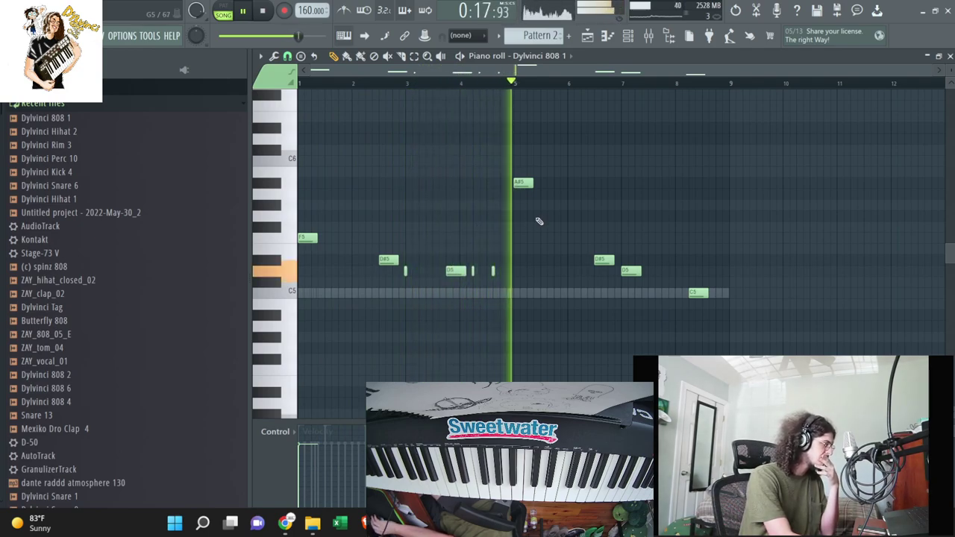
Add a second A#5 note late in bar 5 and a short C5 note early in bar 6.
click(561, 183)
click(578, 284)
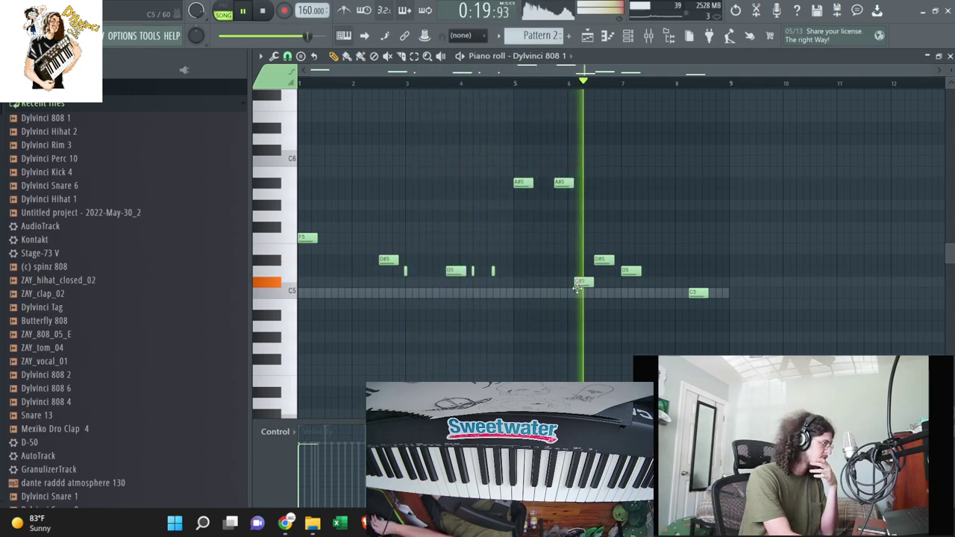
drag(578, 283, 582, 292)
Delete the D#5 note in bar 6 and replace the bar 8 C5 note with a short D5.
right_click(599, 261)
right_click(696, 291)
click(705, 270)
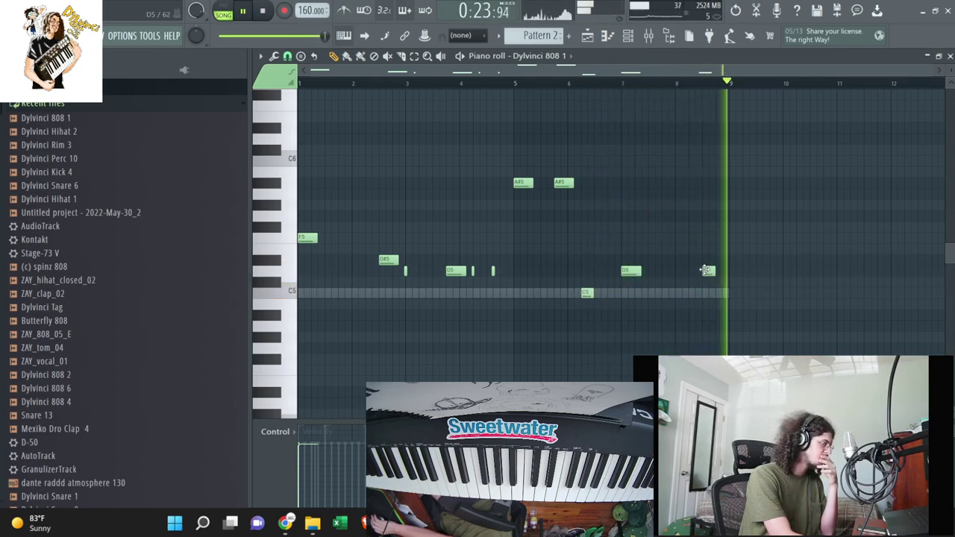
Replace the 808 channel's sample with Dylvinci 808 2, keeping its notes, and return to its piano roll.
key(F6)
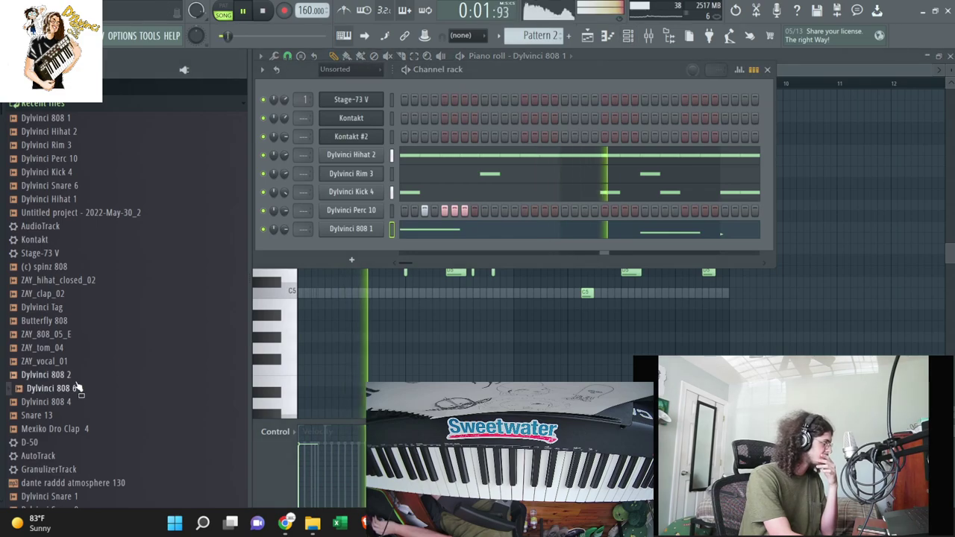
drag(95, 378, 376, 233)
key(F6)
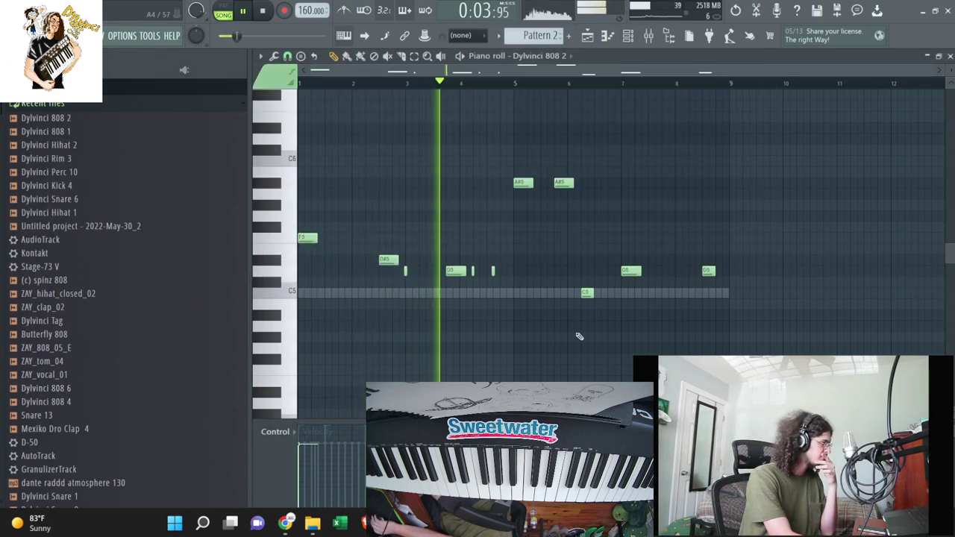
Move the final D5 note one beat earlier in bar 8 and mute the Dylvinci Kick 4 channel.
drag(710, 273, 696, 273)
drag(705, 421, 132, 118)
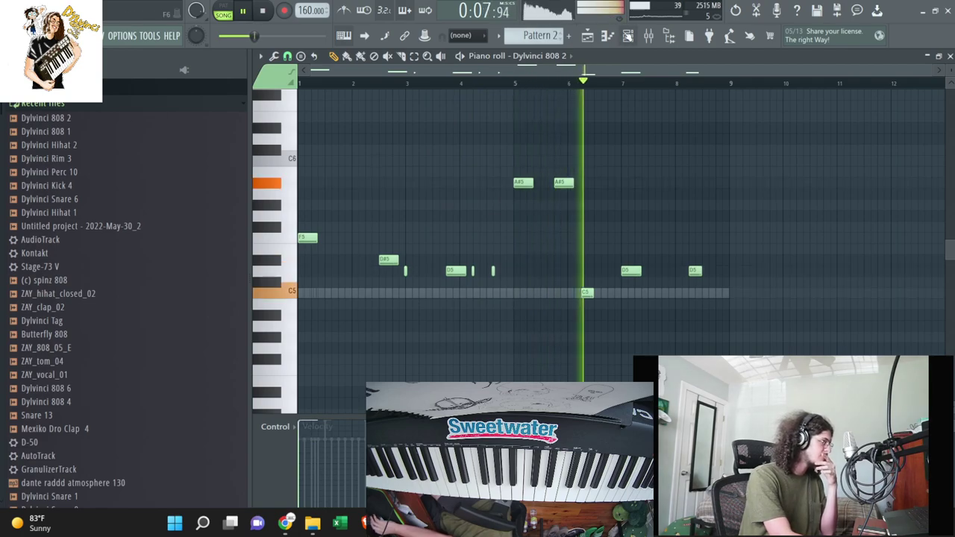
key(F6)
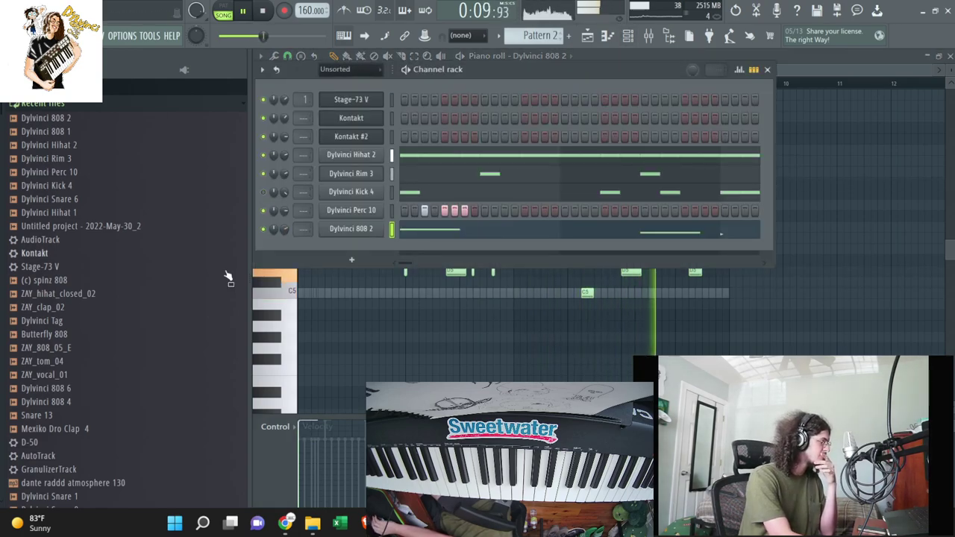
Browse the drum kit folders to the SNARES folder of the Tee-WaTT Drum Kit.
scroll(63, 385, down, 4)
scroll(62, 368, up, 4)
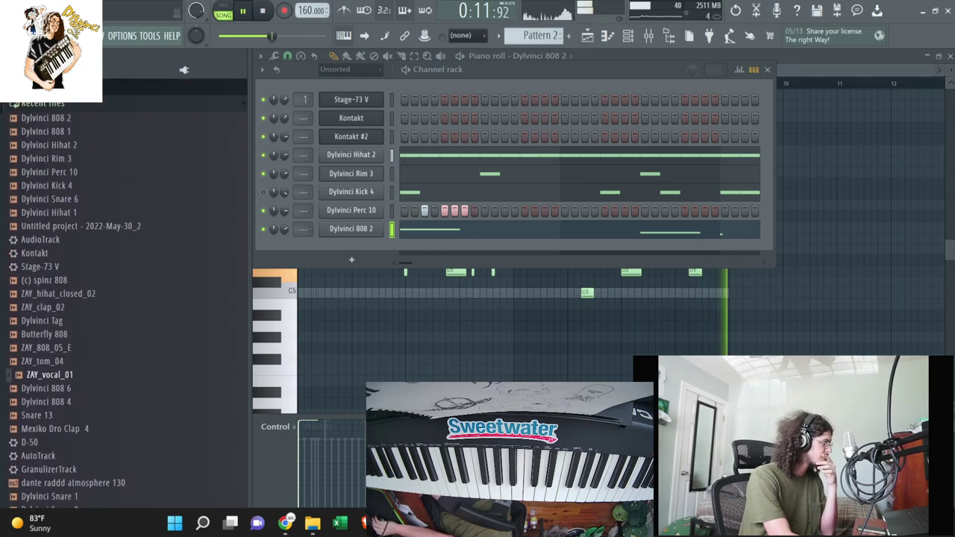
click(6, 191)
click(76, 290)
scroll(75, 291, down, 15)
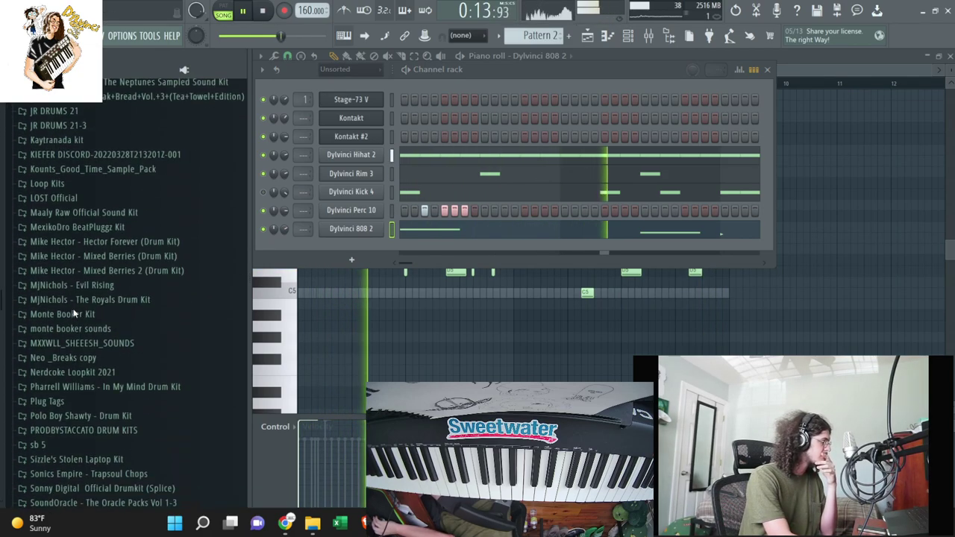
scroll(75, 314, down, 3)
scroll(75, 321, up, 3)
click(66, 308)
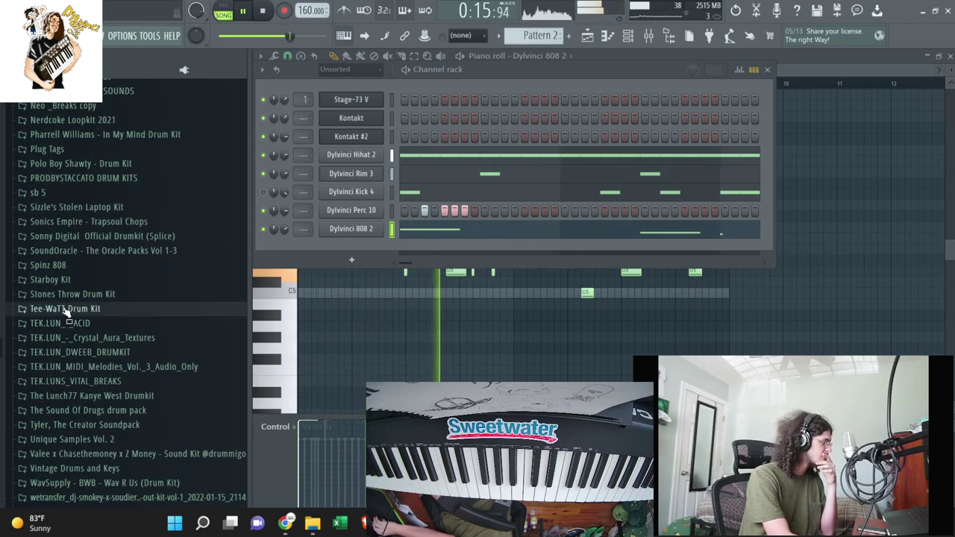
click(59, 425)
Replace the Dylvinci Rim 3 sample with LEX LUGER WIDE SNARE, adjust its channel volume, and view its sampler settings.
scroll(72, 437, down, 3)
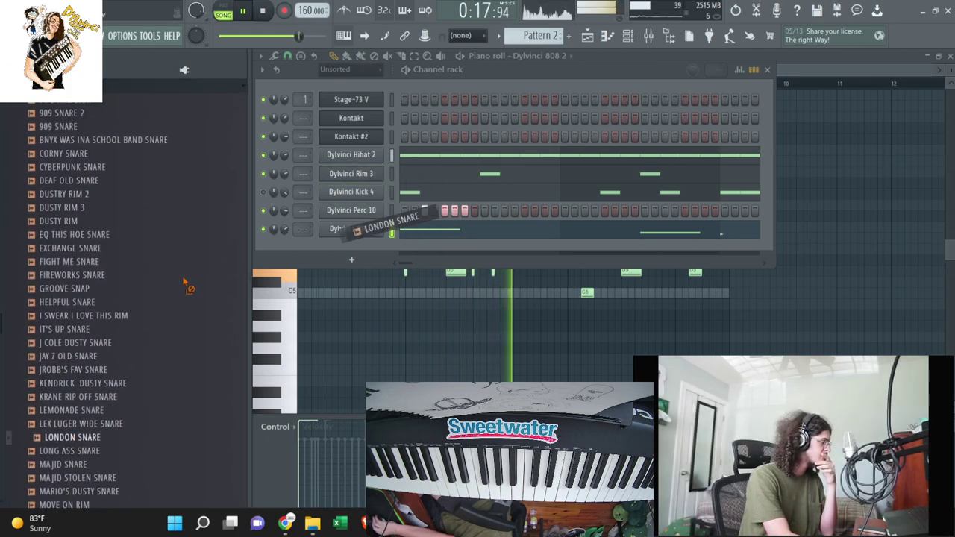
drag(87, 425, 351, 173)
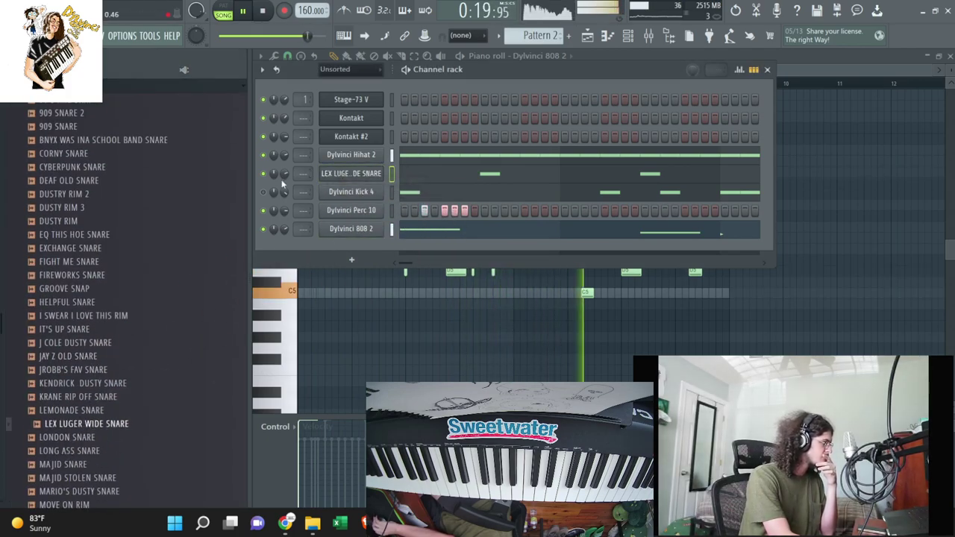
click(177, 230)
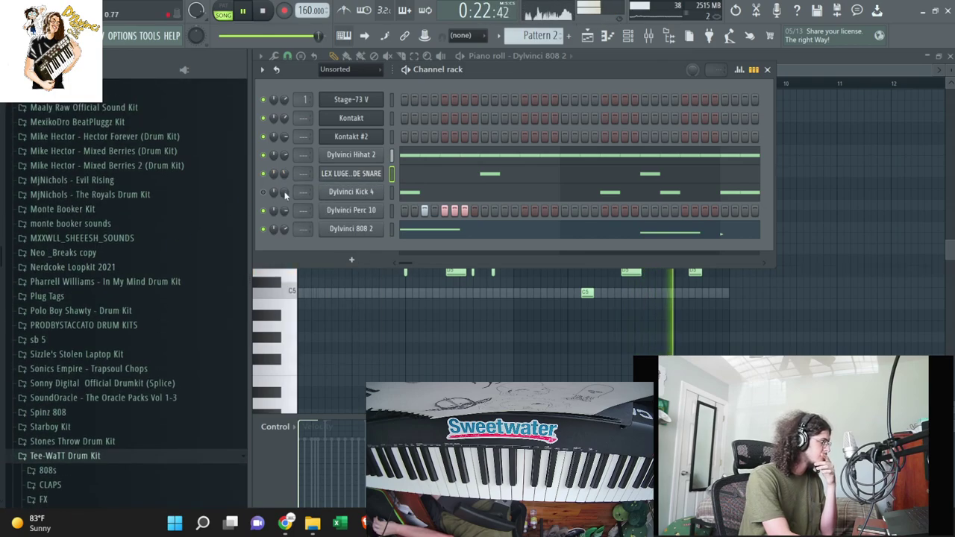
click(348, 173)
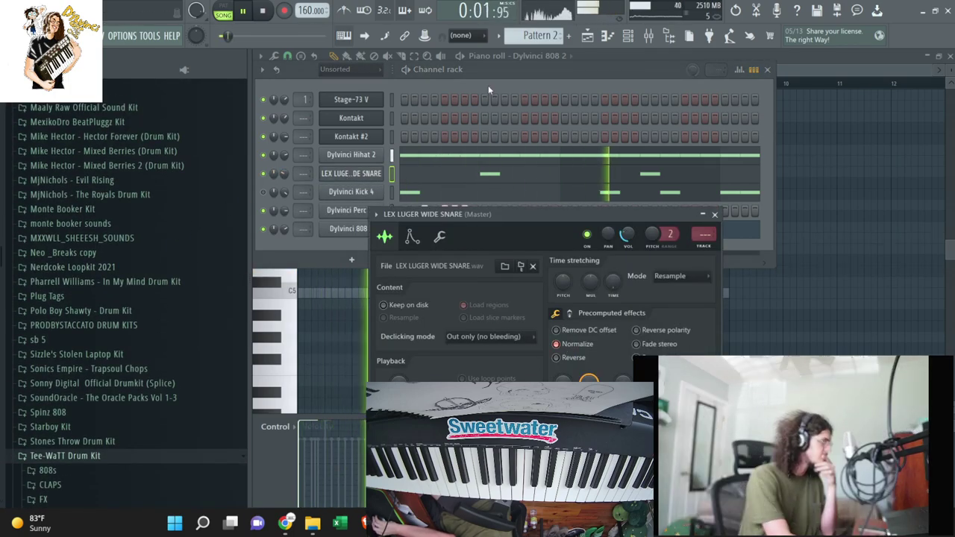
click(346, 168)
Replace the Dylvinci Hihat 2 sample with PIERRE'S HI HAT from the kit's HATS folder and lower its channel volume.
scroll(178, 249, down, 5)
scroll(149, 231, up, 1)
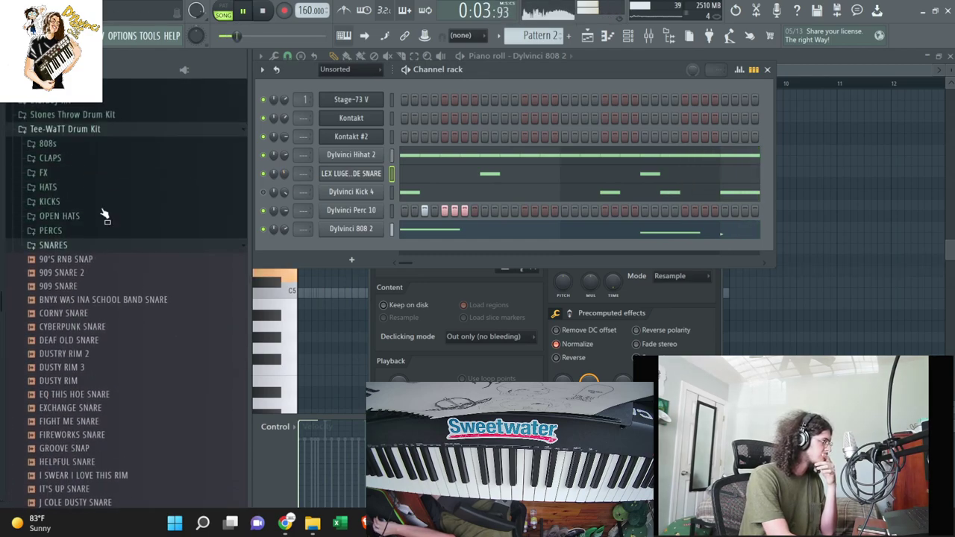
click(73, 193)
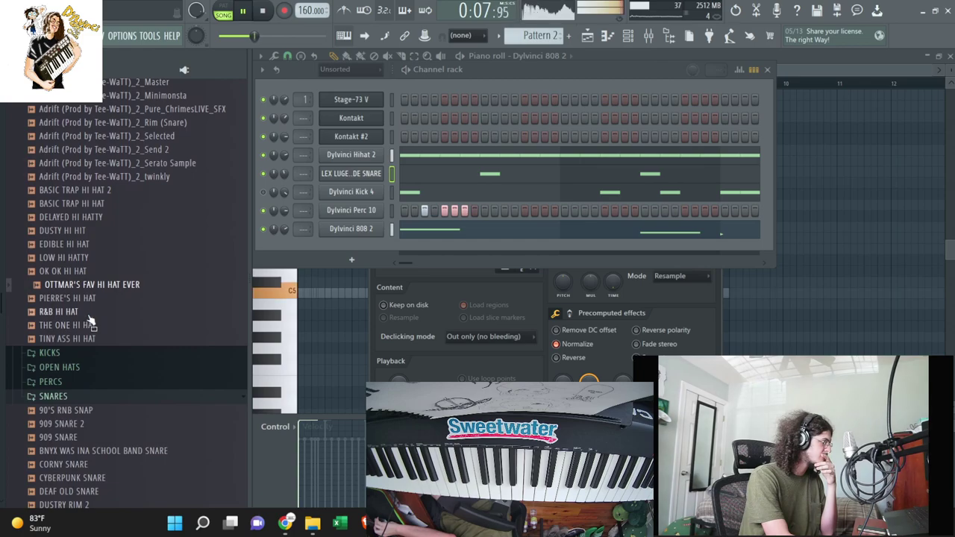
drag(358, 198, 362, 155)
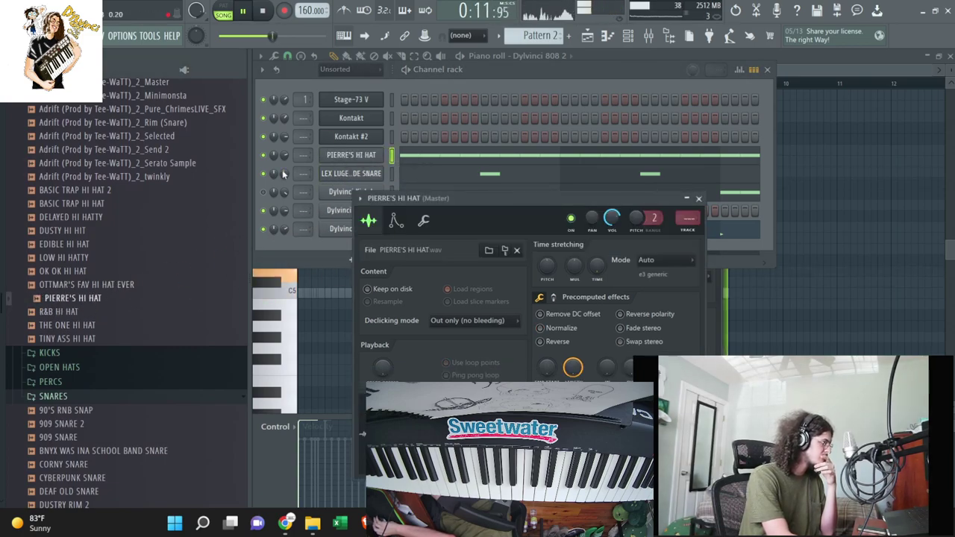
click(349, 159)
Adjust the wide snare's time-stretching pitch and multiplier, and set its stretching mode to Stretch.
click(355, 176)
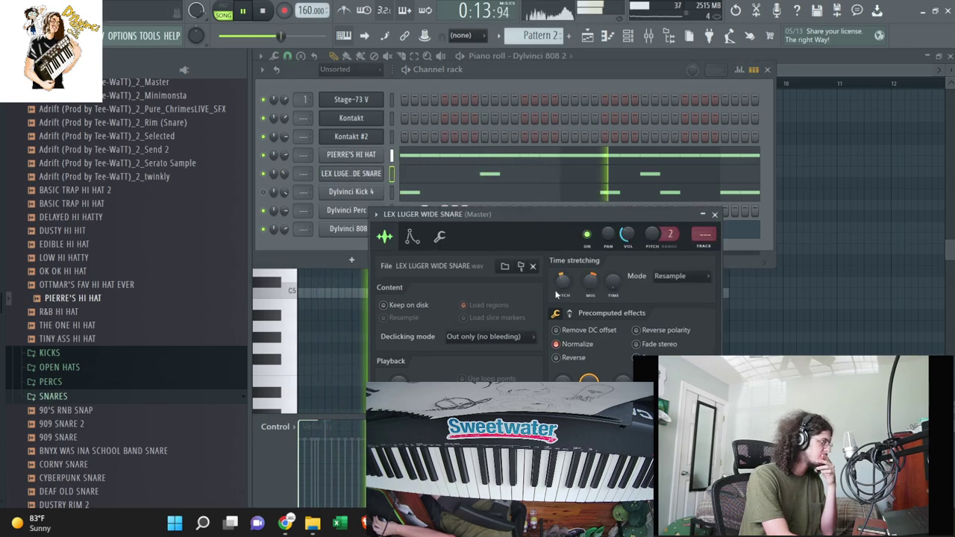
click(669, 276)
click(672, 313)
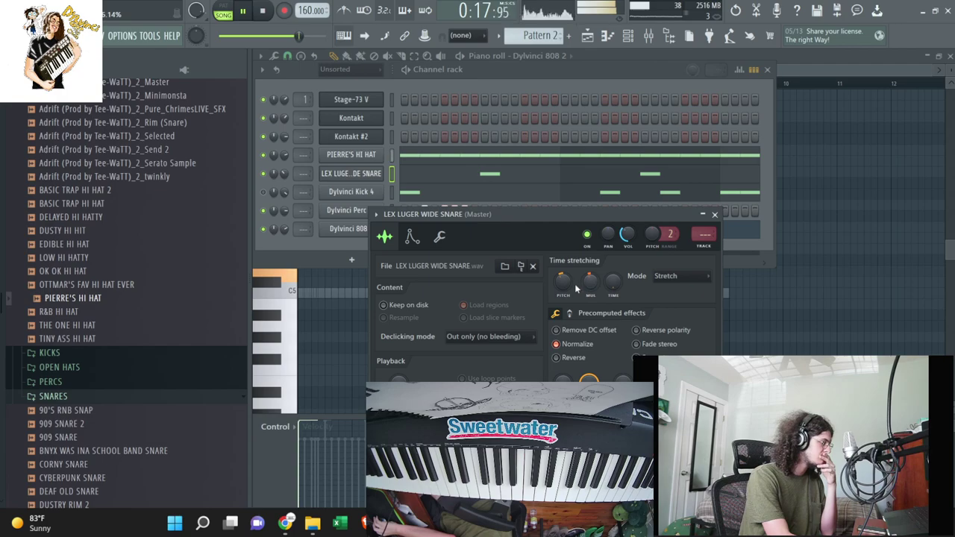
Replace the Dylvinci 808 2 sample with Shazam 808 from the Tee-WaTT kit's 808s folder and reset its channel volume.
click(285, 249)
scroll(175, 300, up, 4)
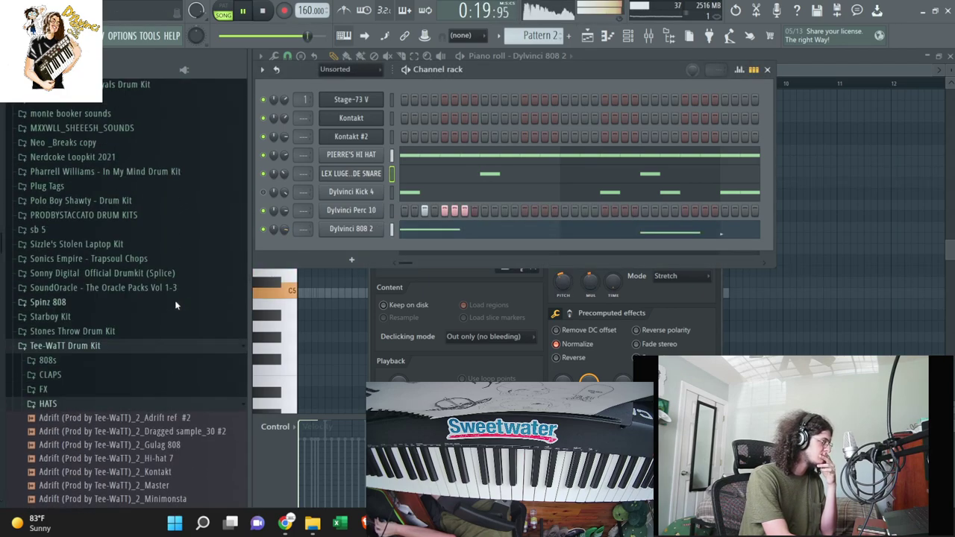
click(52, 446)
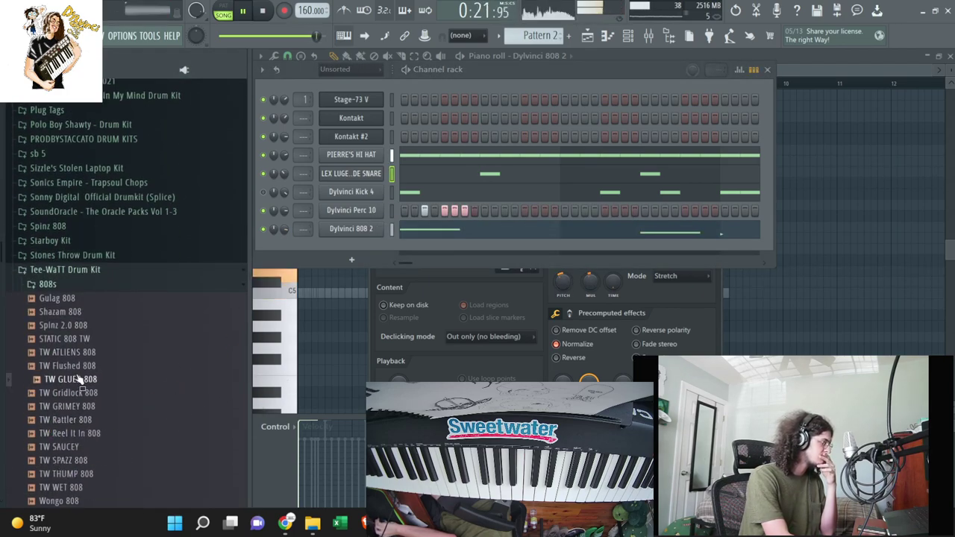
scroll(79, 396, up, 2)
scroll(60, 476, down, 1)
drag(84, 393, 321, 232)
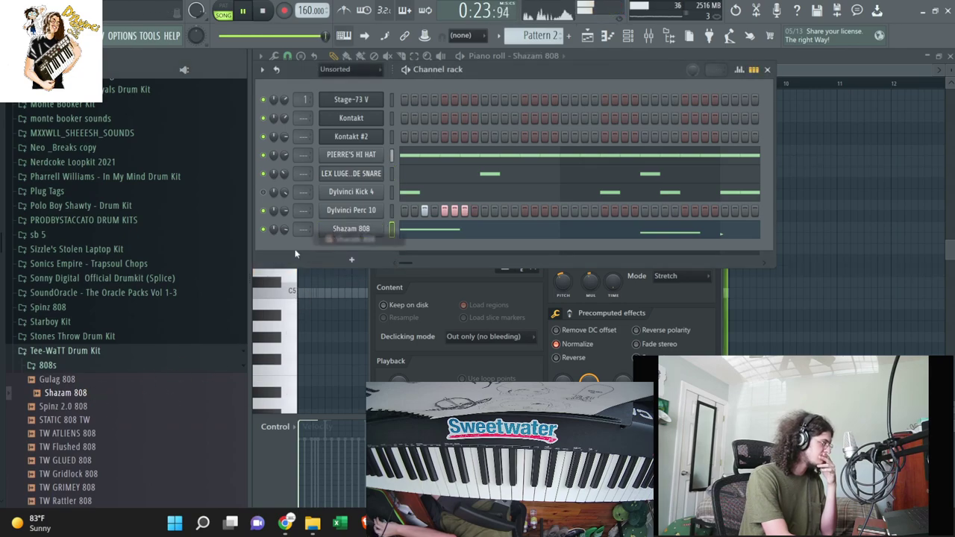
right_click(286, 230)
click(300, 239)
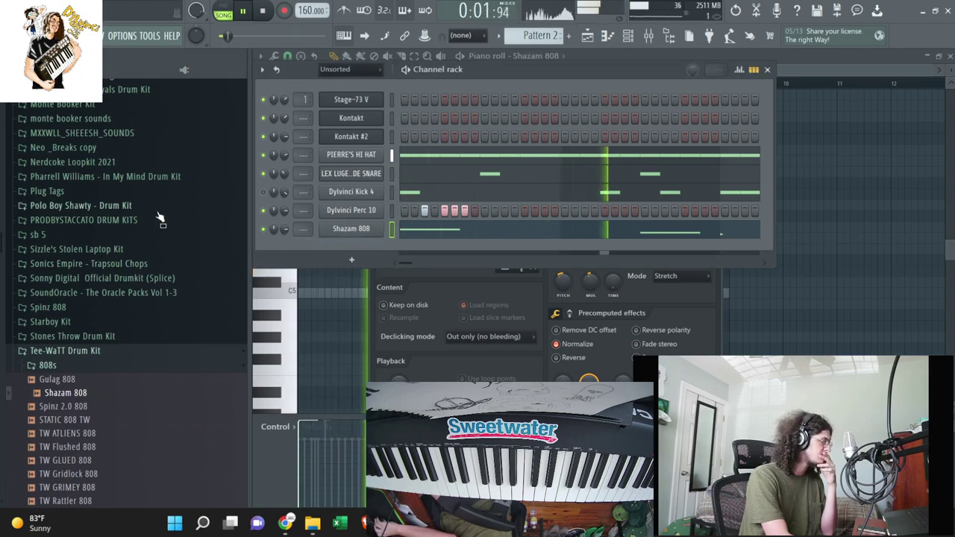
Browse the drum kit folders for more sounds, expand the Tee-WaTT kit's CLAPS folder, and bring up the playlist and channel rack.
scroll(135, 225, up, 8)
scroll(117, 241, up, 5)
scroll(104, 268, down, 4)
scroll(112, 264, down, 9)
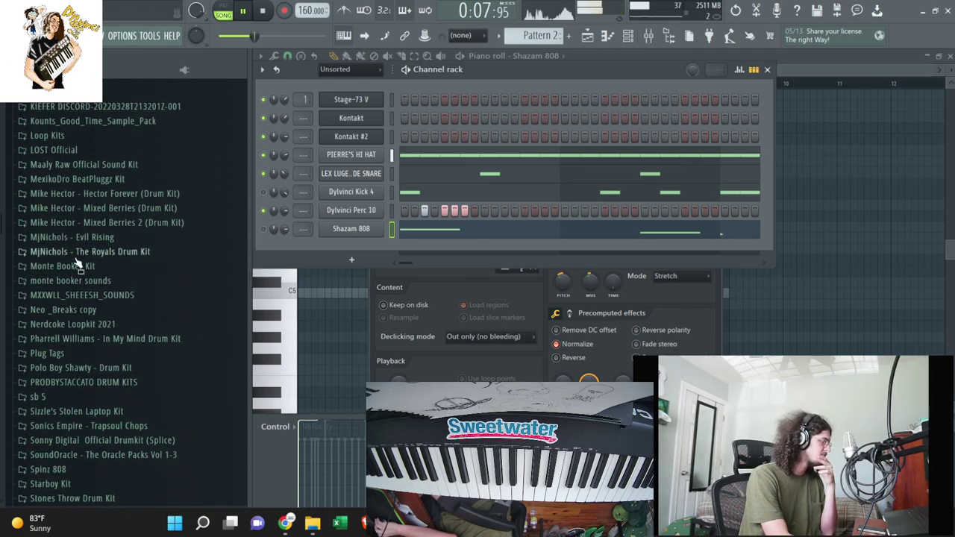
scroll(78, 265, up, 6)
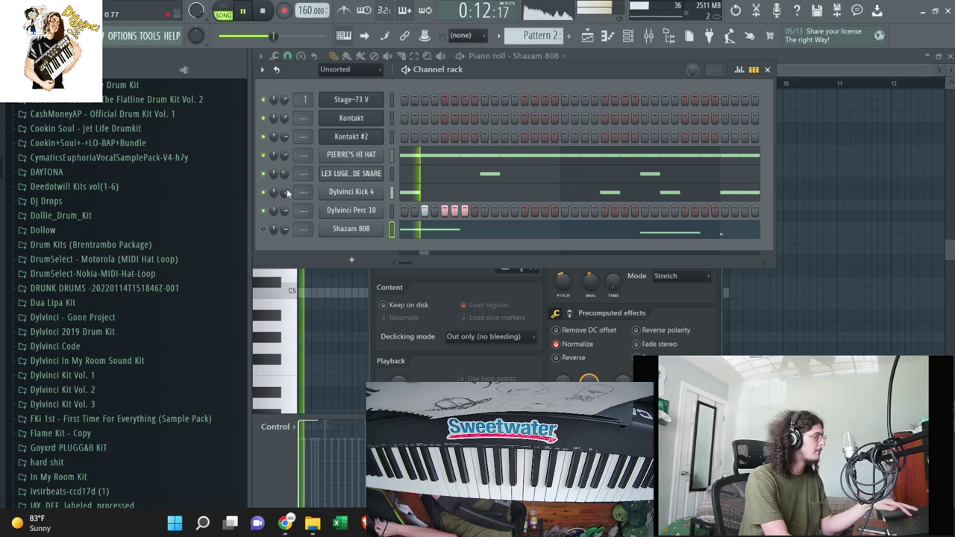
scroll(117, 321, down, 4)
scroll(117, 321, down, 4)
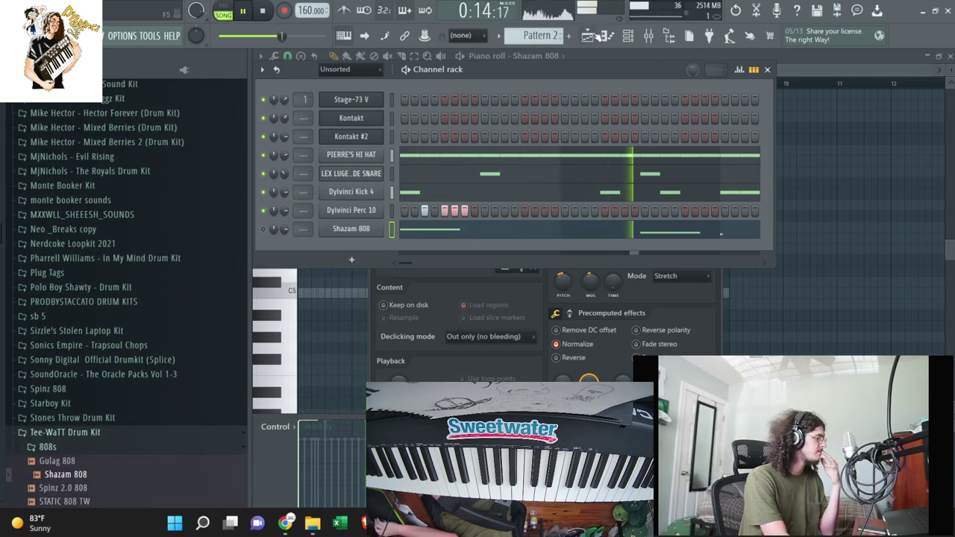
key(F5)
scroll(112, 314, down, 2)
click(64, 285)
scroll(67, 291, down, 4)
key(F6)
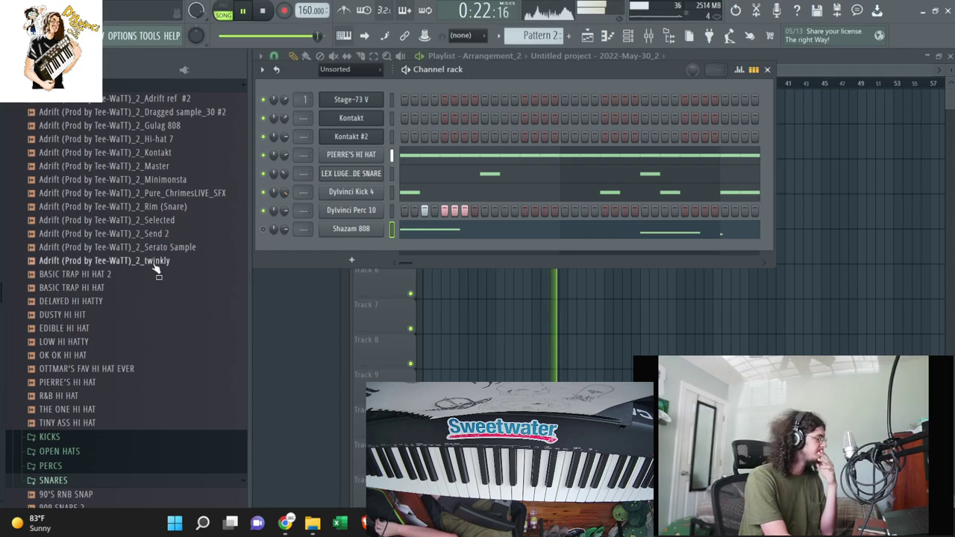
Place PEEP PEEP PEEP from the Tee-WaTT kit's FX folder on playlist Track 7 at bars 1, 5, 9 and 13.
scroll(123, 324, up, 3)
click(43, 232)
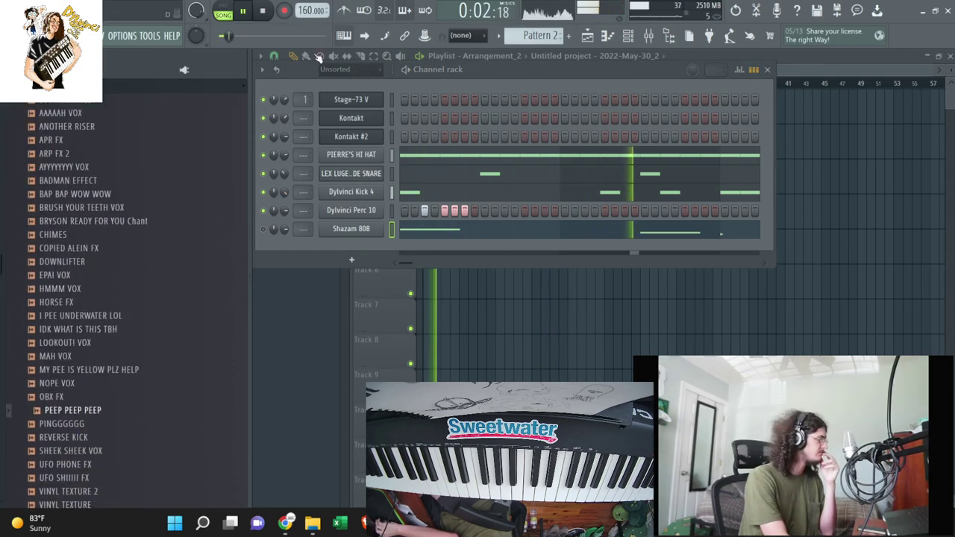
click(339, 72)
drag(52, 413, 462, 365)
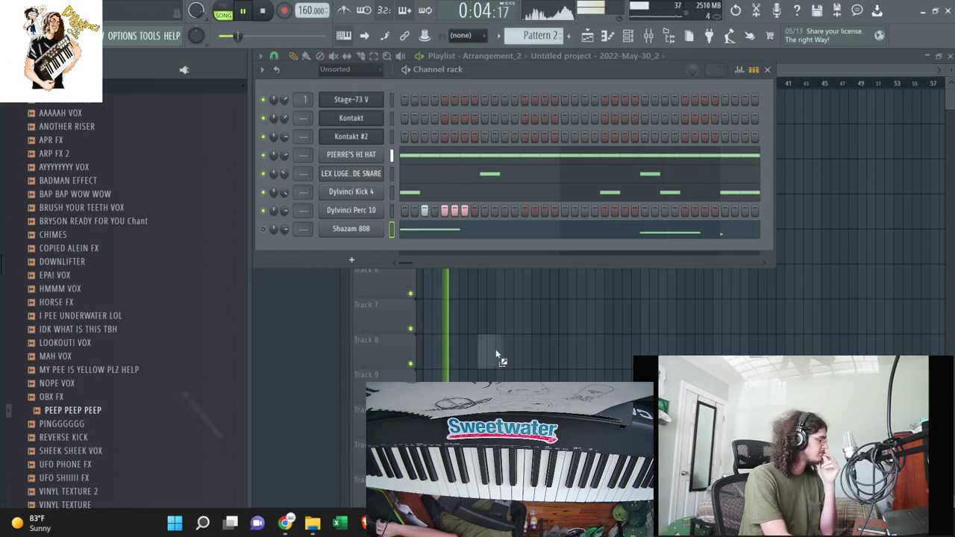
drag(443, 308, 463, 321)
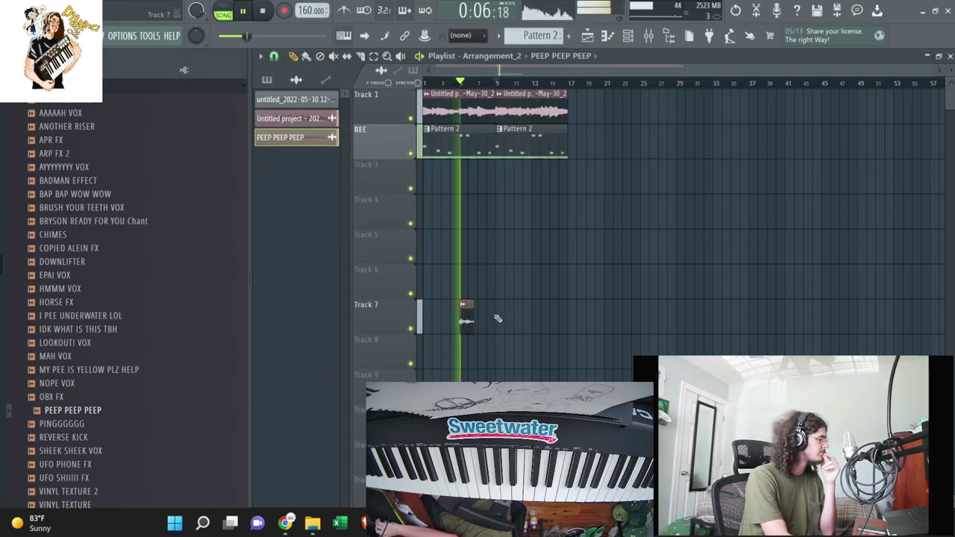
click(429, 321)
click(502, 321)
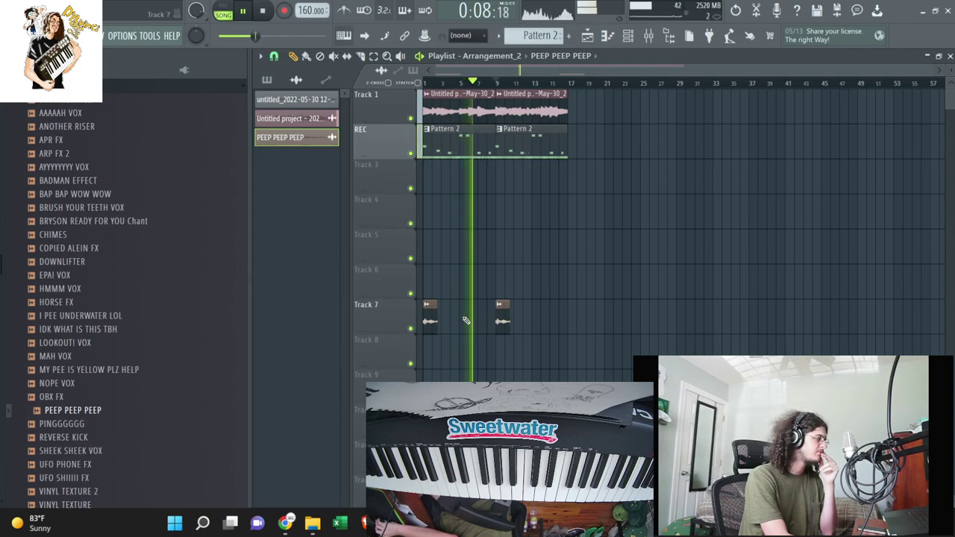
click(538, 321)
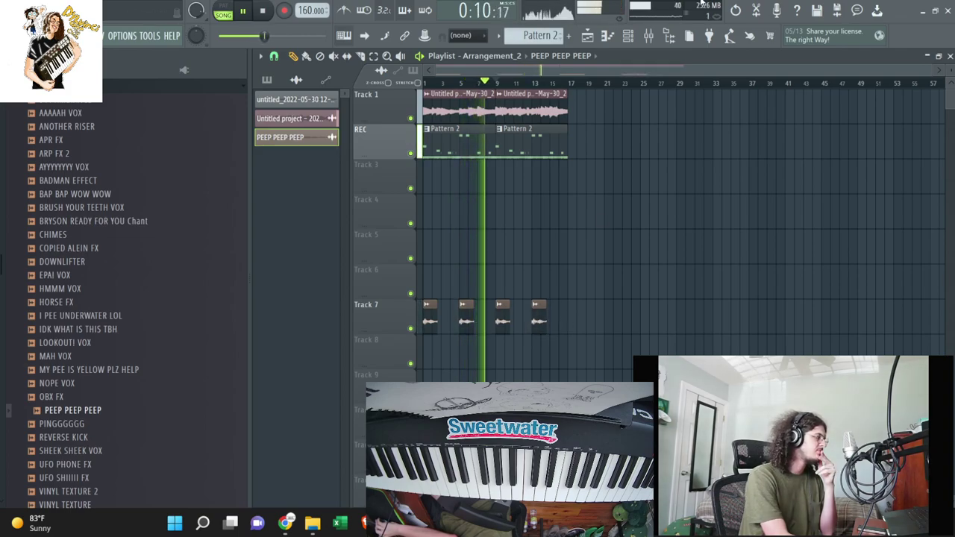
Add the DOWNLIFTER effect to playlist Track 8 at bar 9, play from that bar, and show its channel in the channel rack.
click(628, 36)
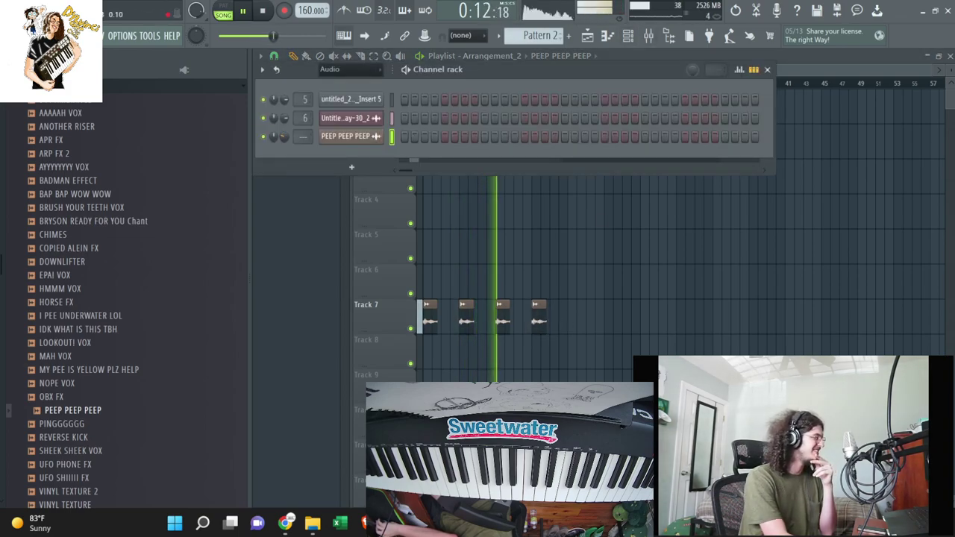
click(335, 69)
click(331, 83)
click(111, 263)
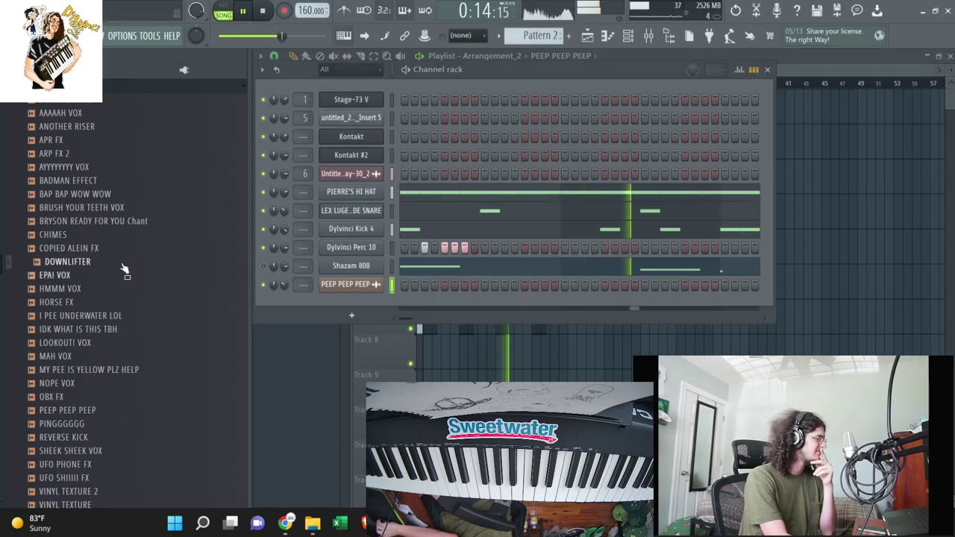
drag(133, 267, 499, 347)
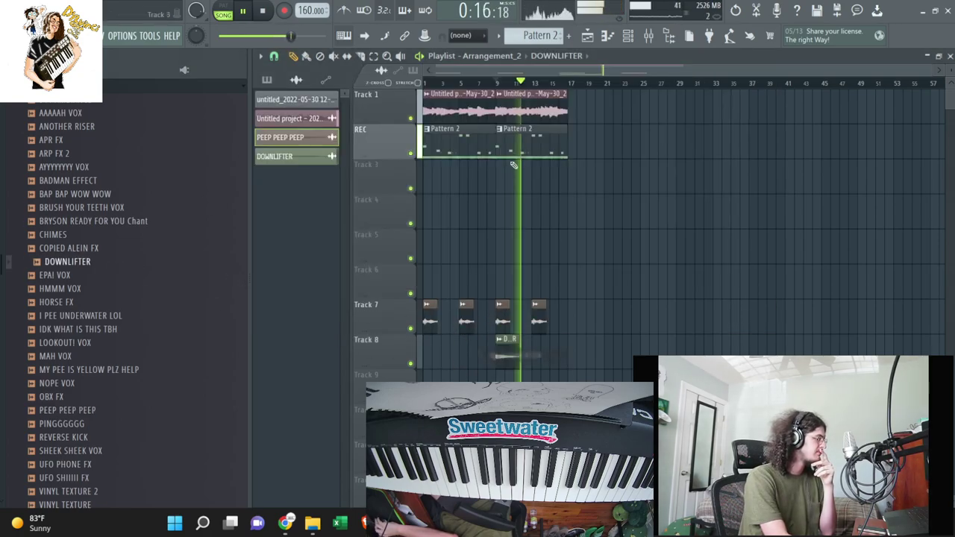
click(498, 82)
key(F6)
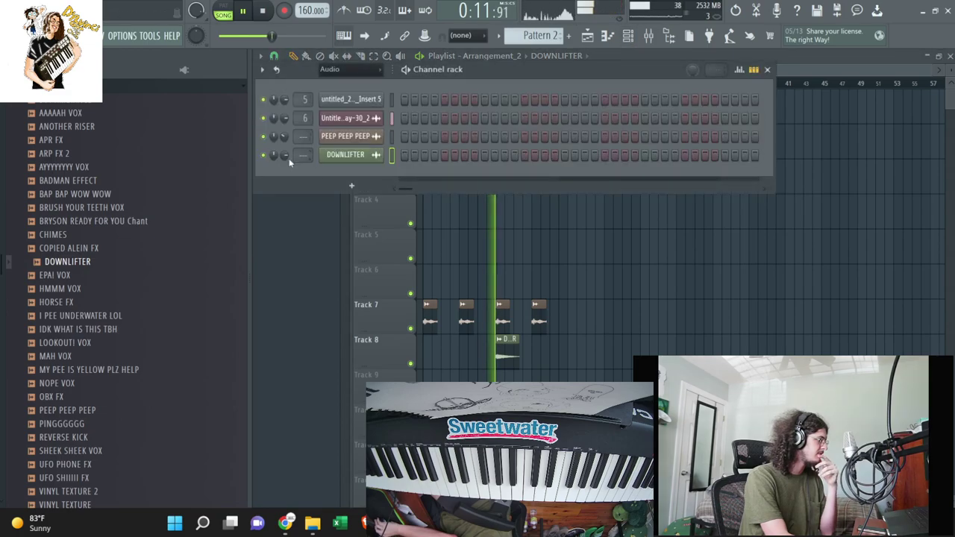
Audition TW ATLIENS 808 in the Tee-WaTT kit's 808s folder.
scroll(82, 260, up, 5)
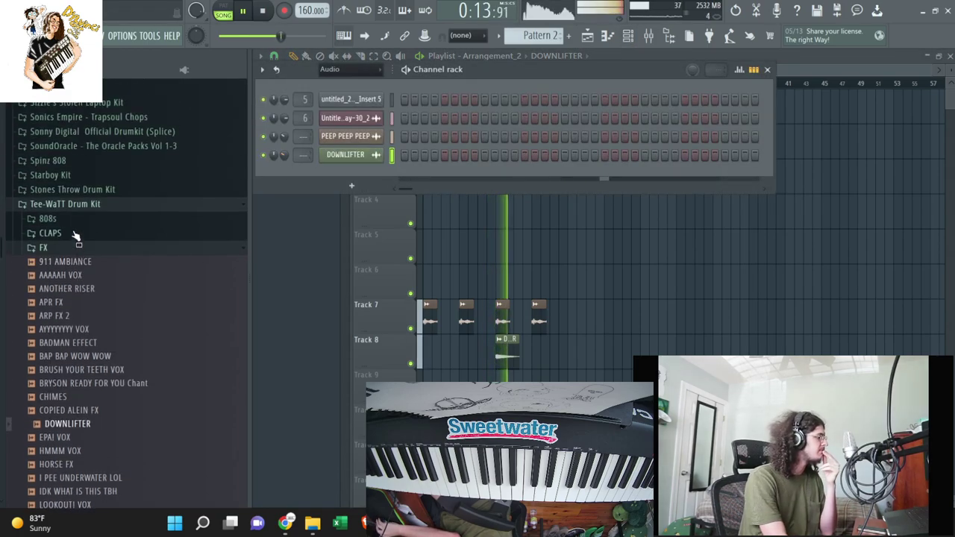
click(49, 220)
click(350, 70)
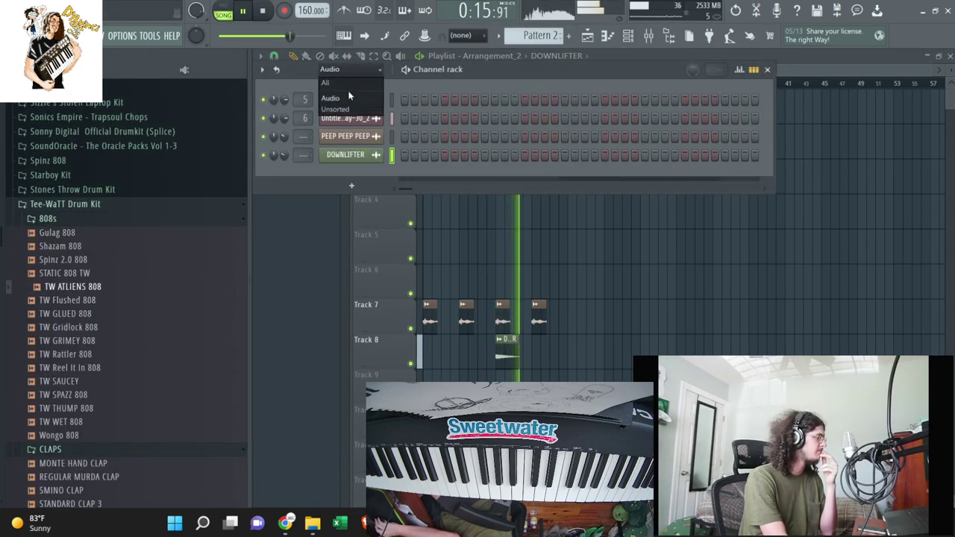
click(532, 270)
Load Maximus into slot 7 of the Master mixer track.
key(F9)
click(504, 221)
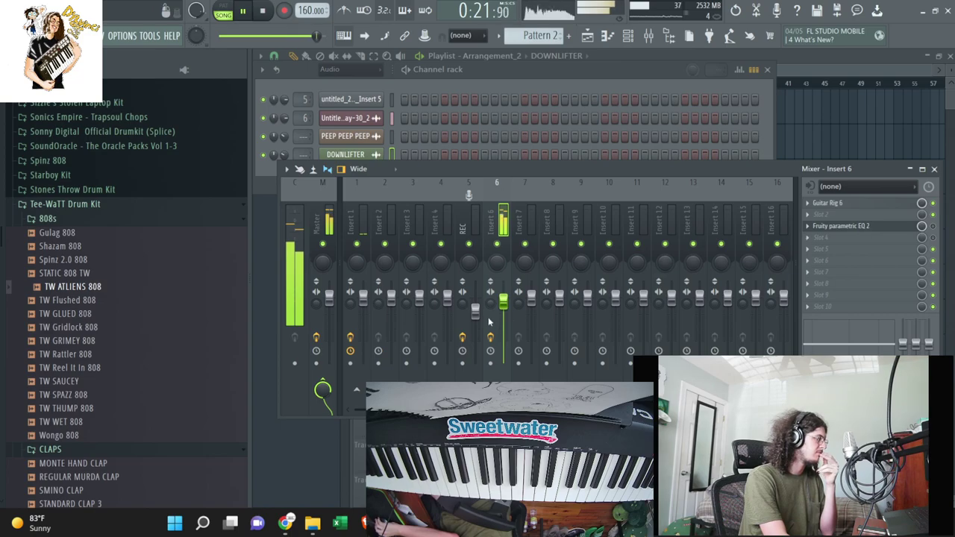
click(301, 223)
click(857, 280)
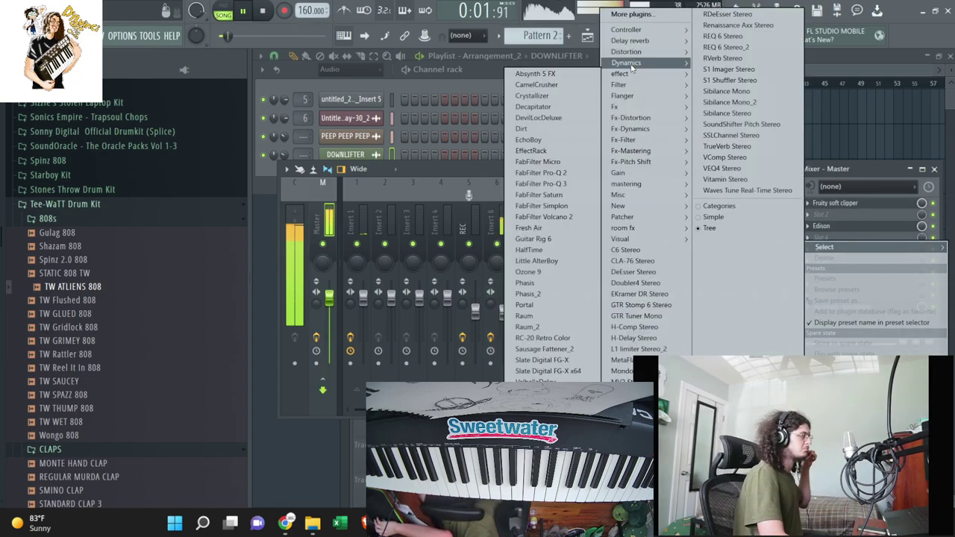
mouse_move(627, 62)
click(564, 108)
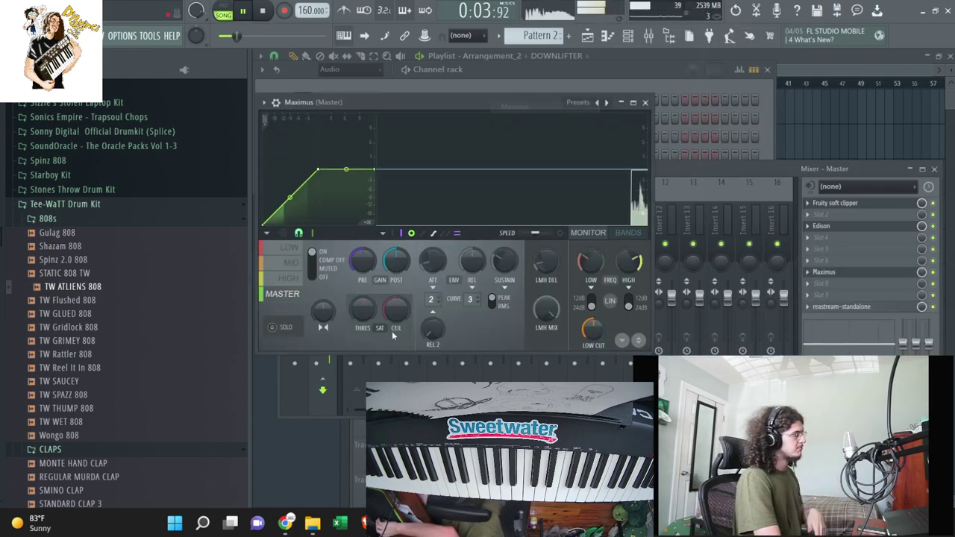
Solo the low, mid and high bands of Maximus in turn, raise their pre gain, and adjust the high band's stereo separation.
click(289, 247)
click(273, 327)
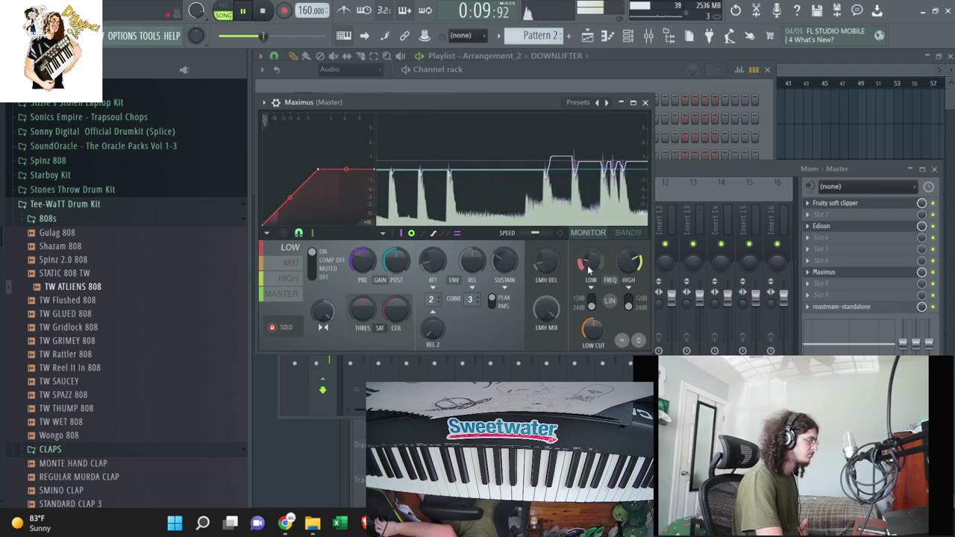
click(290, 263)
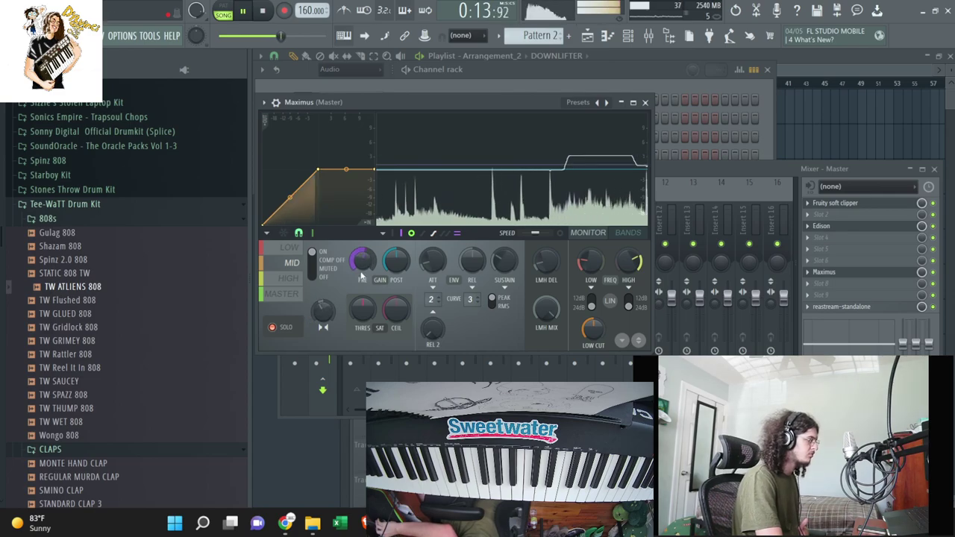
click(290, 277)
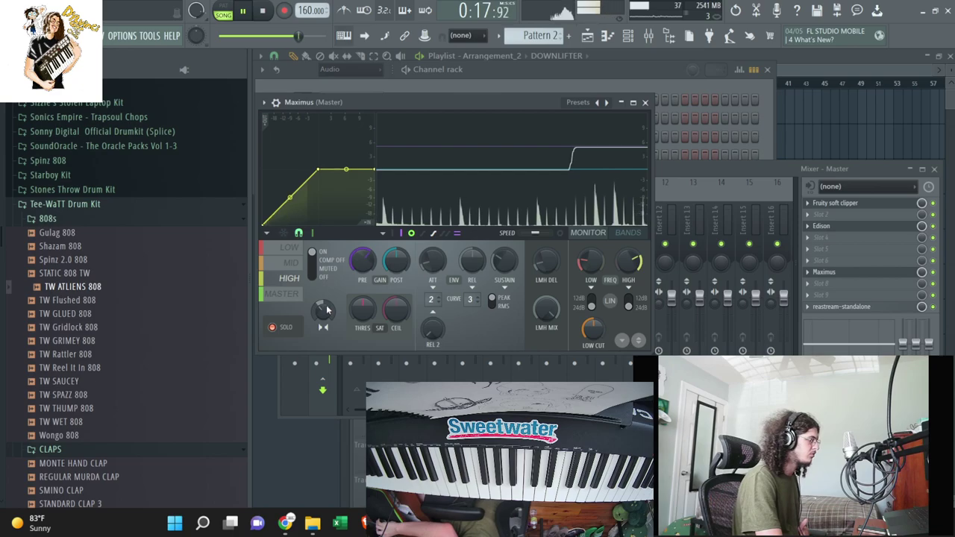
click(291, 263)
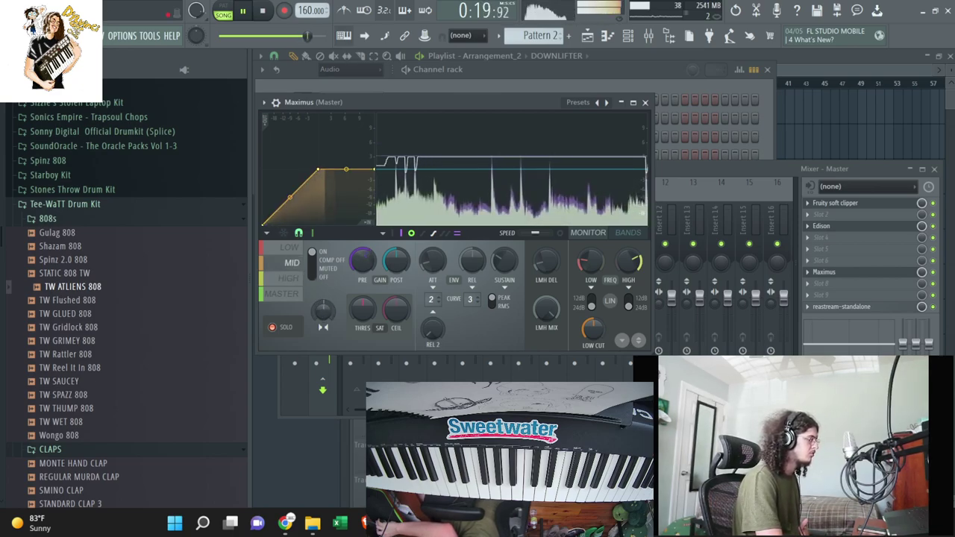
click(289, 279)
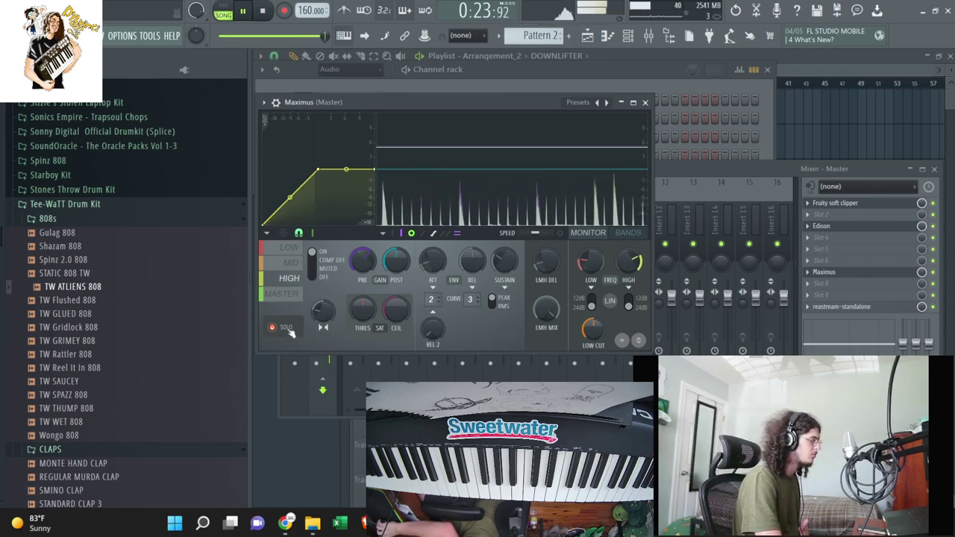
click(290, 248)
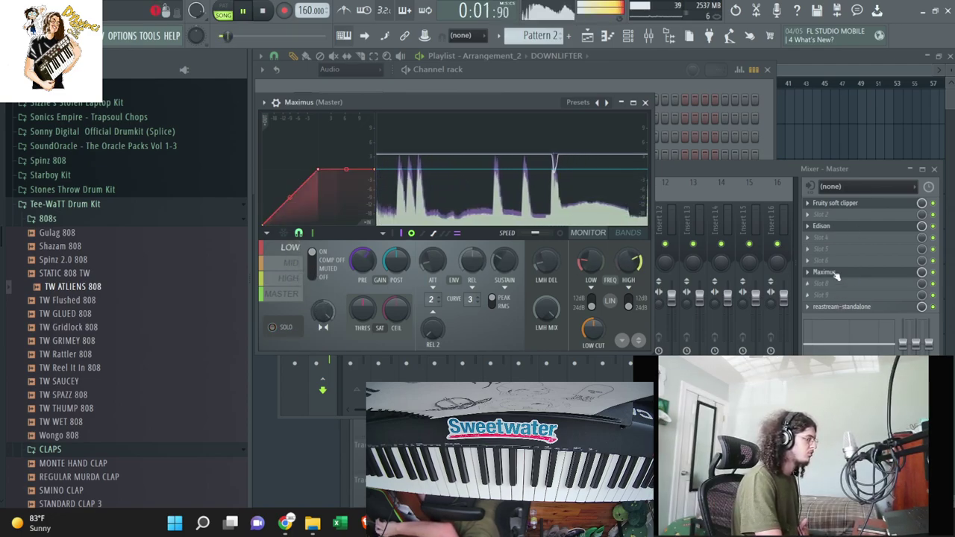
Move Fruity soft clipper below Maximus in the Master effect chain and select the mid band of Maximus.
drag(835, 203, 843, 285)
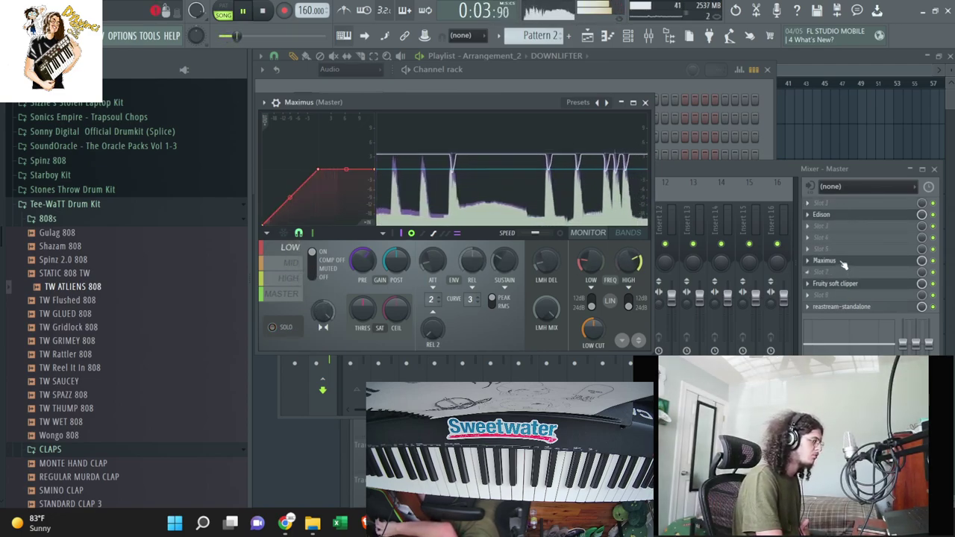
click(290, 262)
Show all channels, normalize the Dylvinci Kick 4 sample, and adjust its time-stretching pitch and multiplier in Auto mode.
click(468, 87)
click(361, 70)
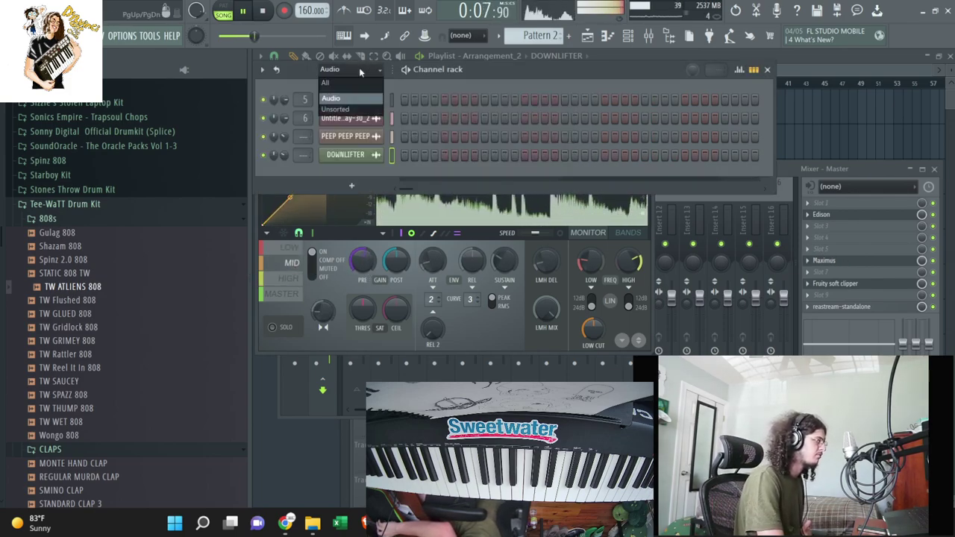
click(349, 83)
click(358, 229)
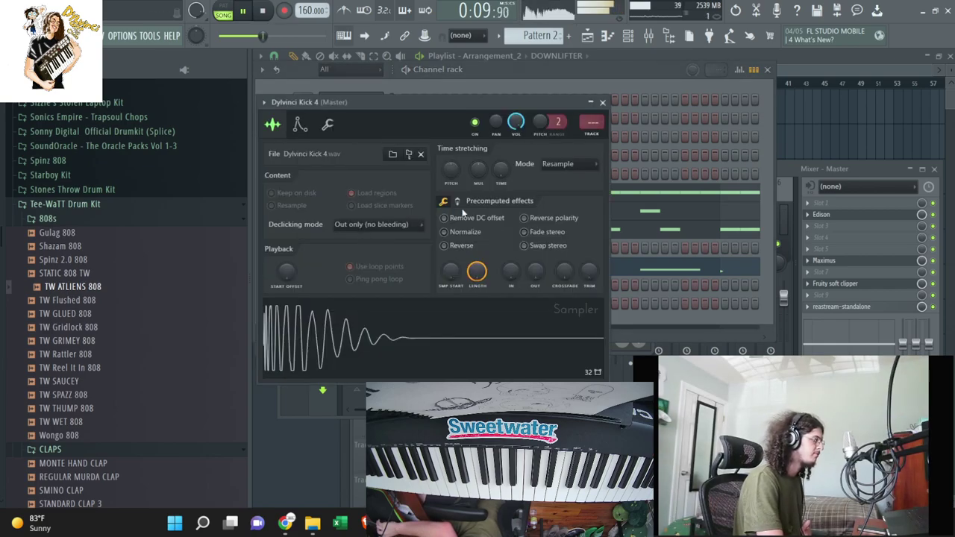
click(473, 236)
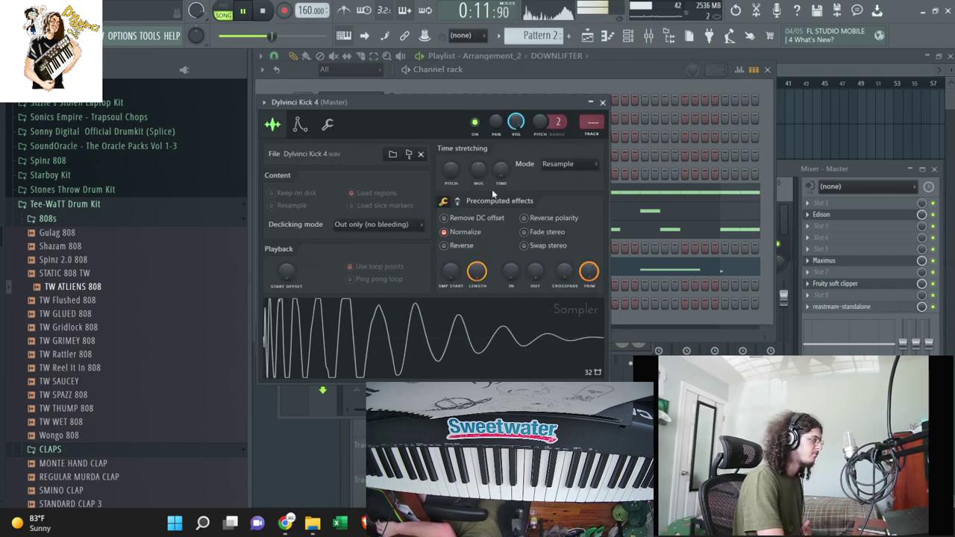
drag(450, 167, 454, 176)
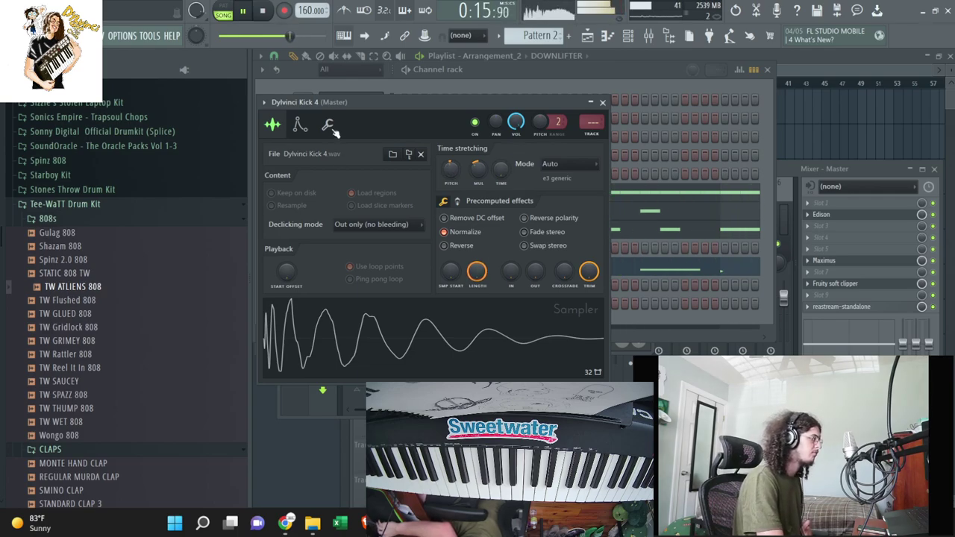
Adjust the volume level in Dylvinci Kick 4's miscellaneous channel settings and return to the channel rack.
click(328, 126)
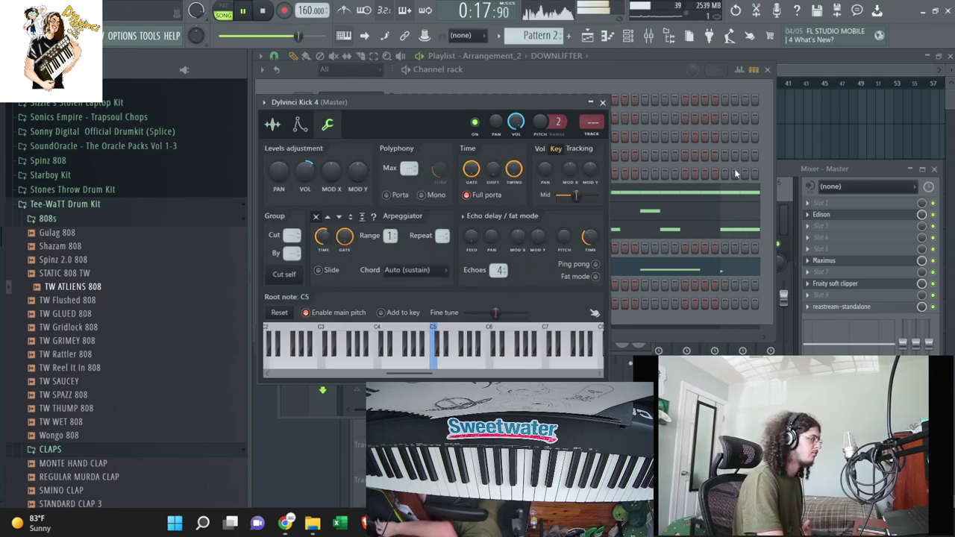
click(789, 164)
click(544, 82)
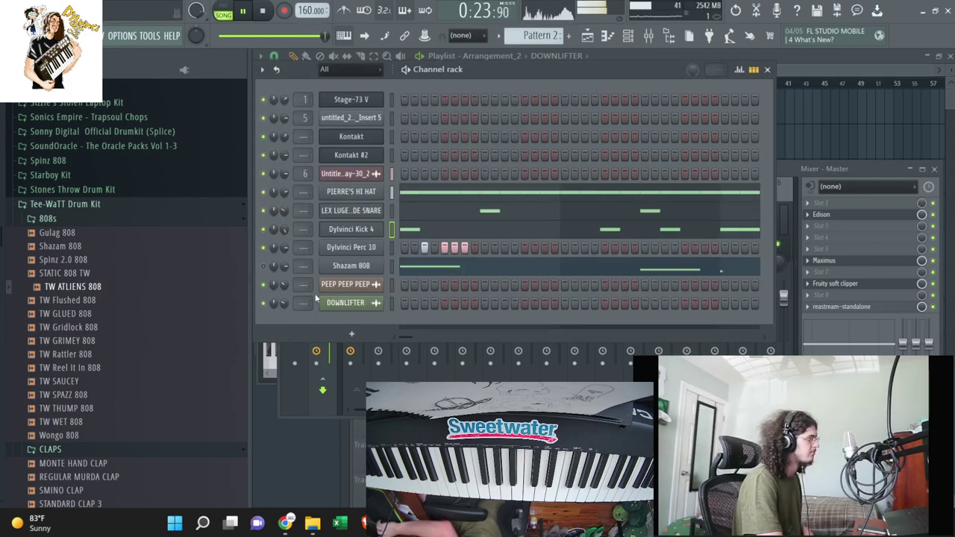
Adjust the time-stretching pitch of the Untitled project - 2022-May-30_2 sample channel while the song plays.
click(349, 173)
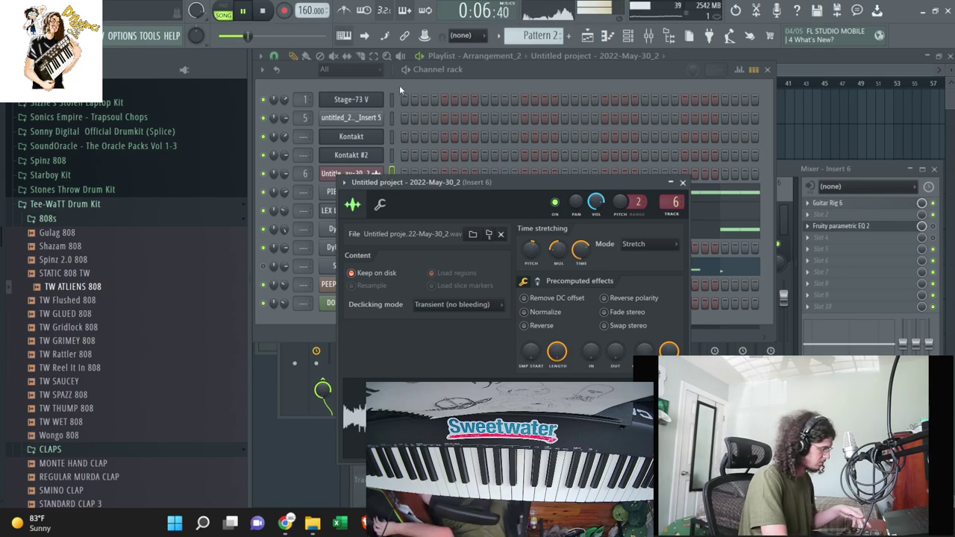
click(221, 36)
click(588, 35)
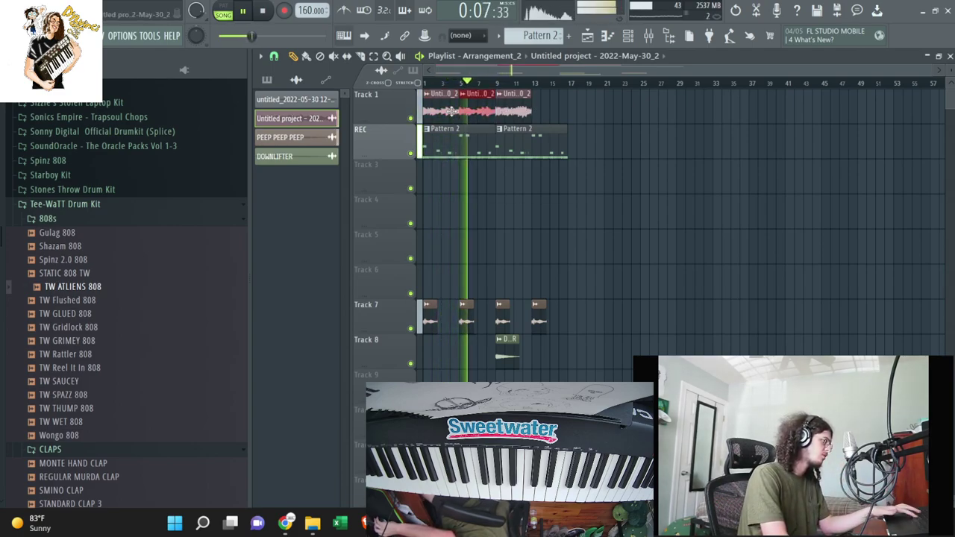
key(F6)
click(364, 177)
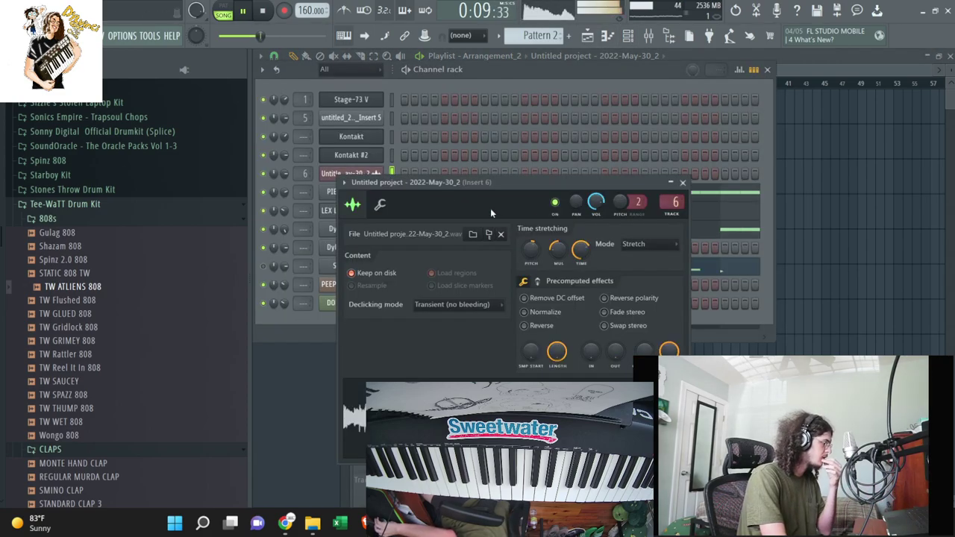
right_click(534, 250)
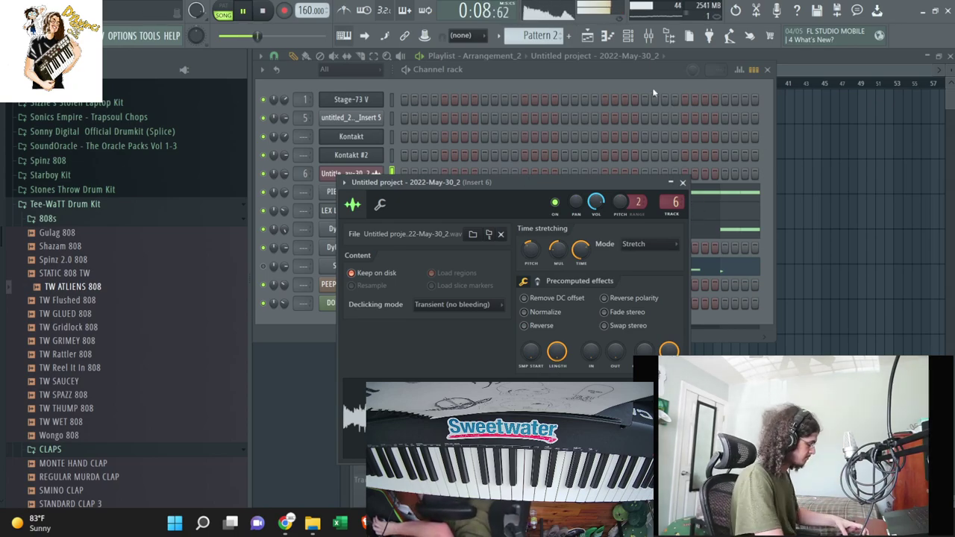
Collapse the CLAPS, FX and HATS folders of the Tee-WaTT Drum Kit and replace the Dylvinci Kick 4 sample with GOSH KICK.
scroll(75, 313, down, 8)
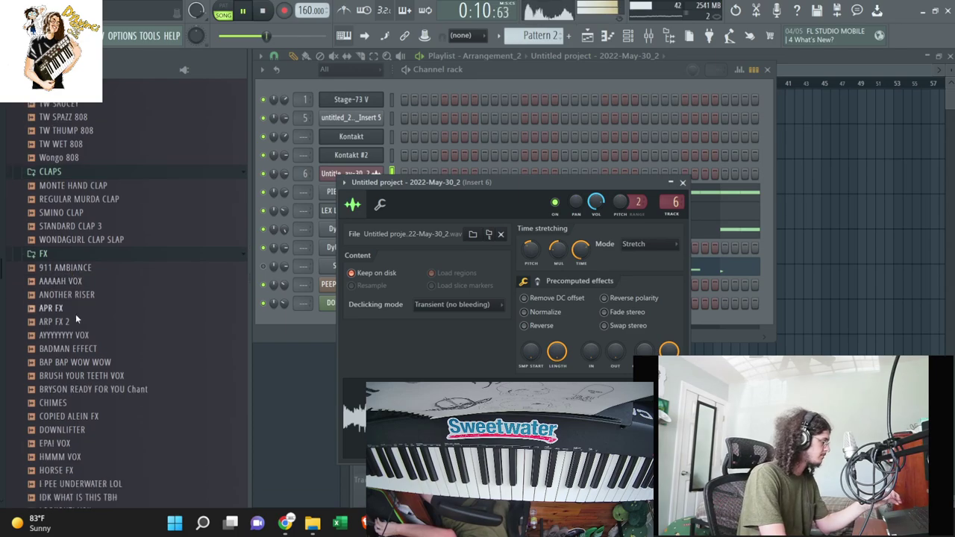
click(50, 125)
click(43, 138)
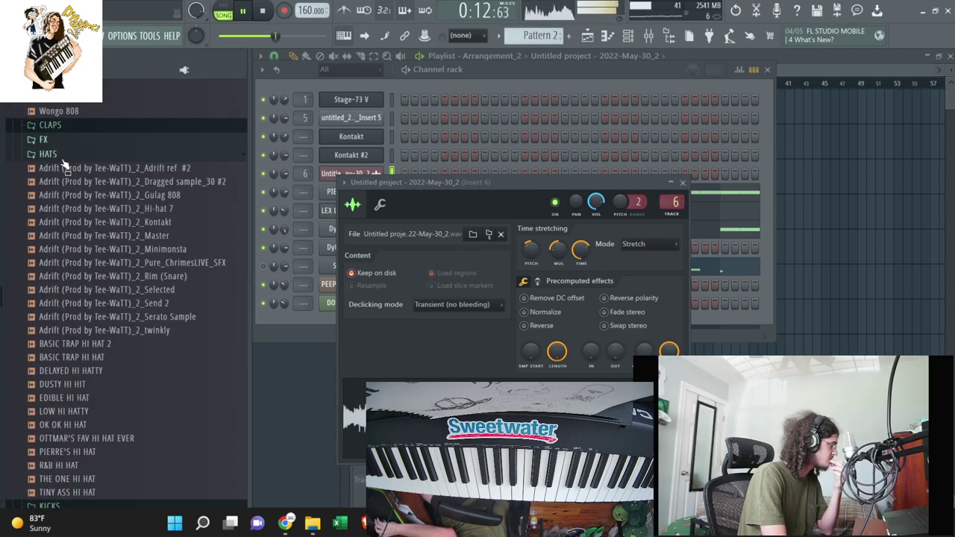
click(48, 154)
click(49, 168)
click(334, 155)
drag(64, 276, 344, 228)
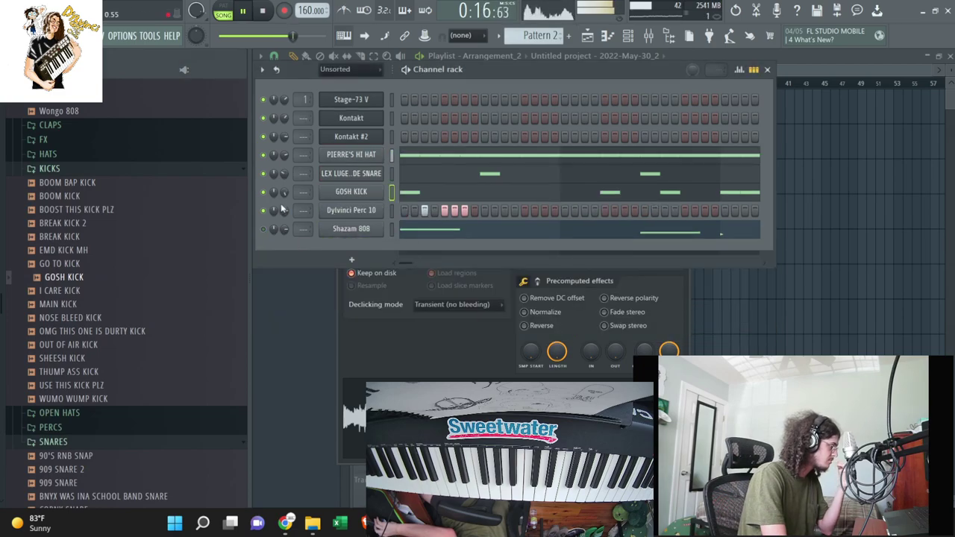
Adjust the time-stretching multiplier of the GOSH KICK sample and return to the channel rack.
click(334, 191)
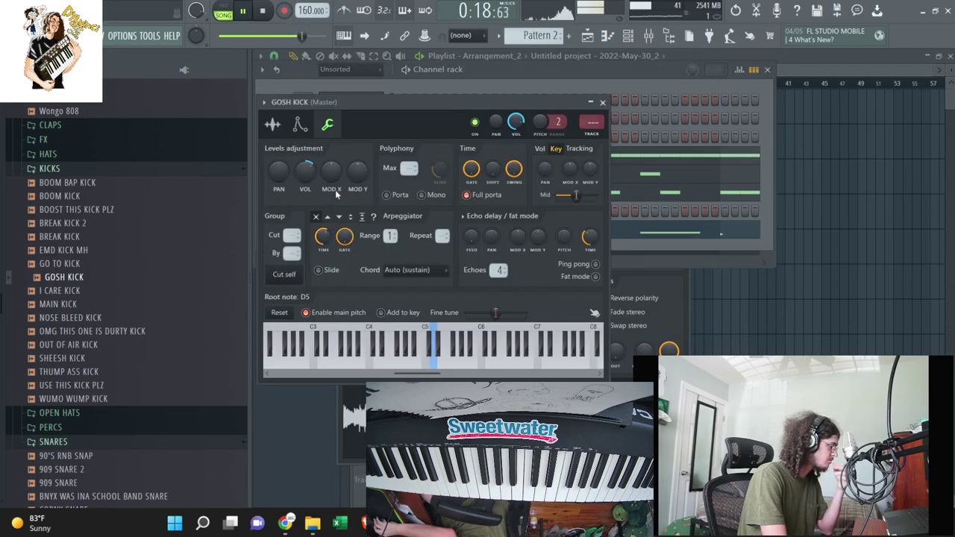
click(273, 126)
drag(475, 174, 475, 170)
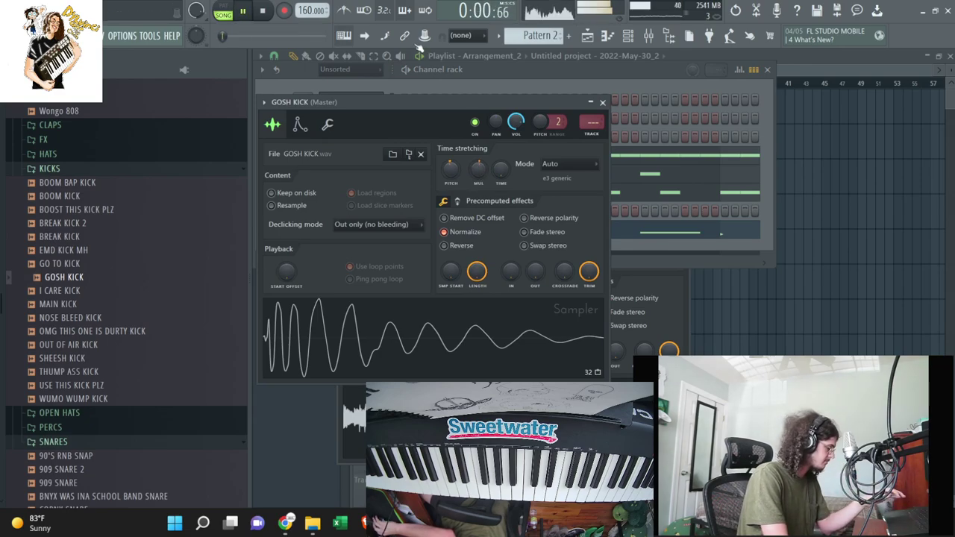
click(468, 88)
Show all channels in the channel rack and lower the mixer volume of Insert 6.
click(332, 69)
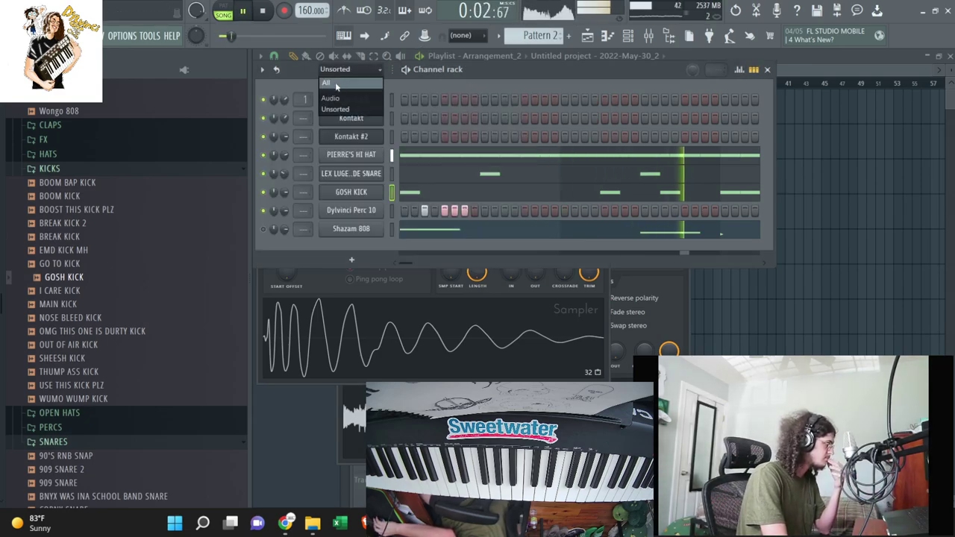
click(335, 82)
click(651, 37)
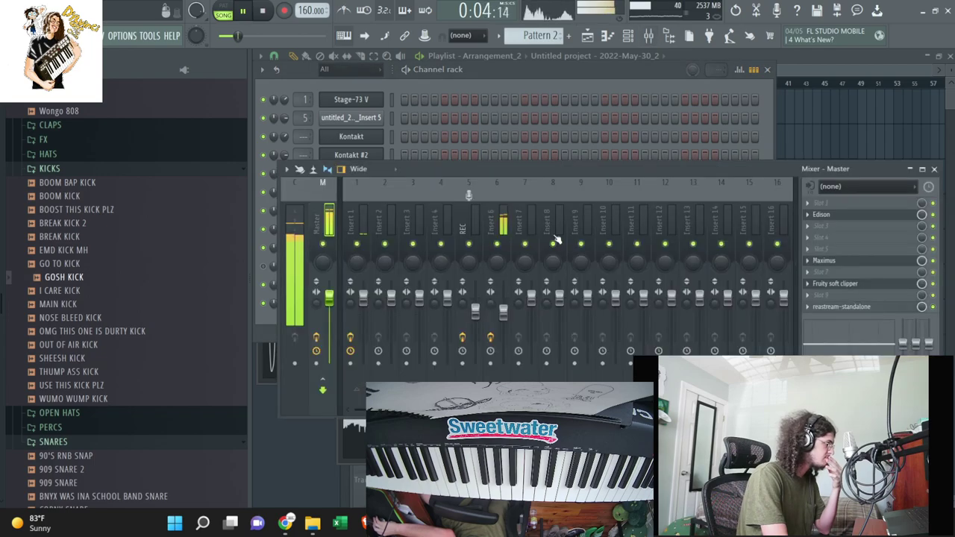
click(504, 309)
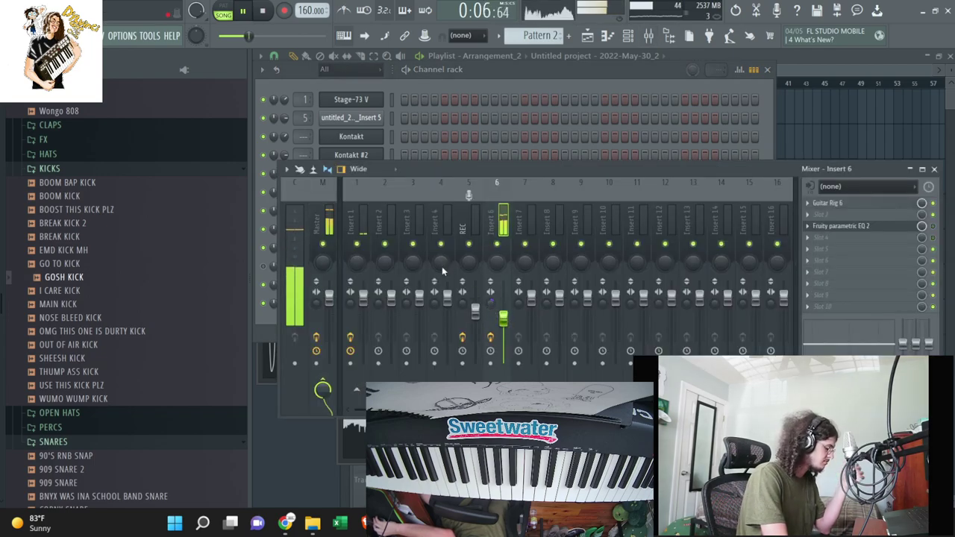
Bypass Maximus on the Master track, load Fruity Limiter into slot 4 above it, and adjust the limiter's gain.
click(345, 232)
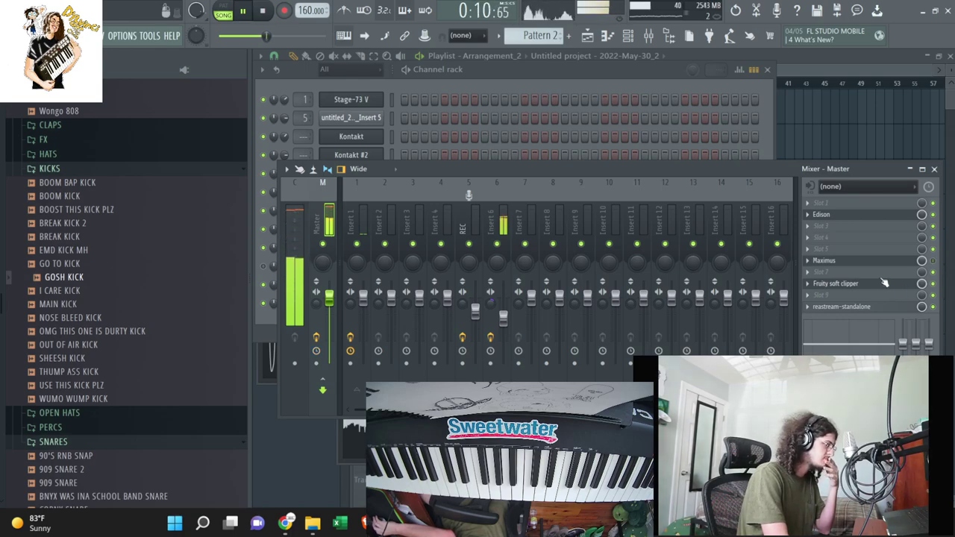
click(872, 246)
mouse_move(645, 76)
click(526, 75)
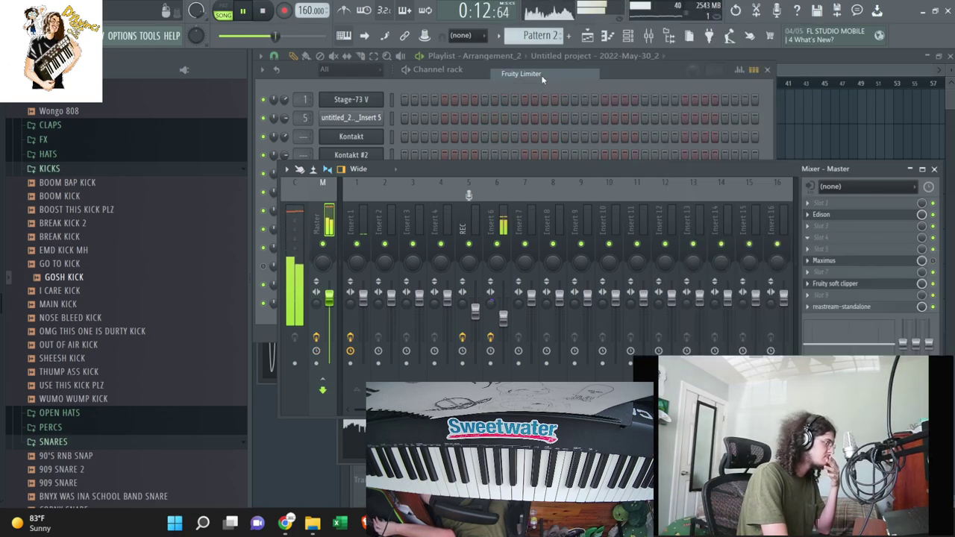
drag(373, 341, 373, 298)
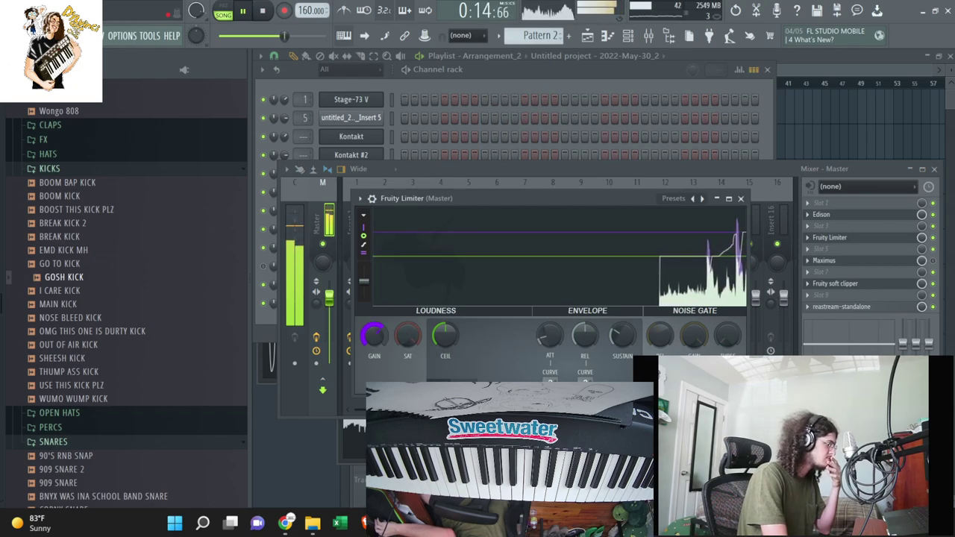
drag(373, 353, 373, 360)
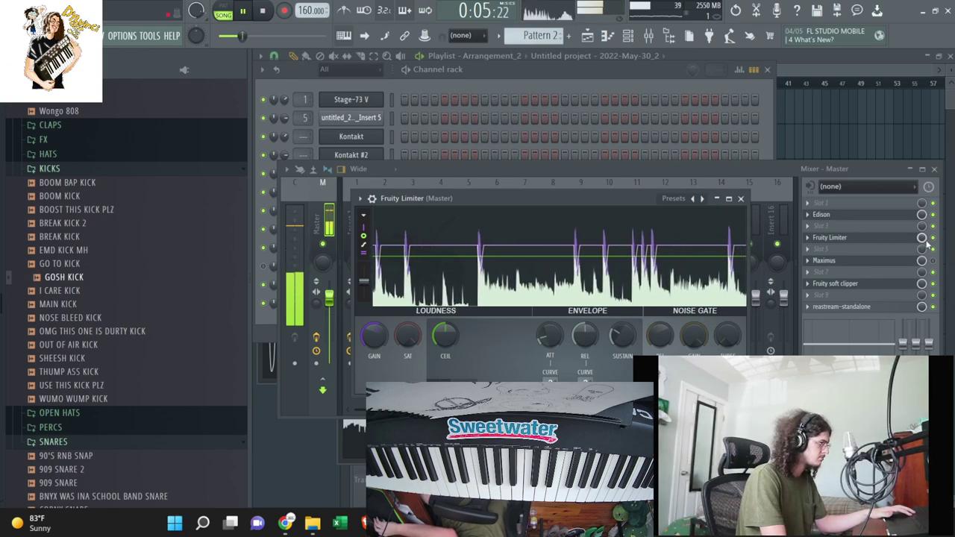
Leave the limiter and raise the mixer volume of Insert 6.
click(890, 240)
drag(507, 322, 509, 307)
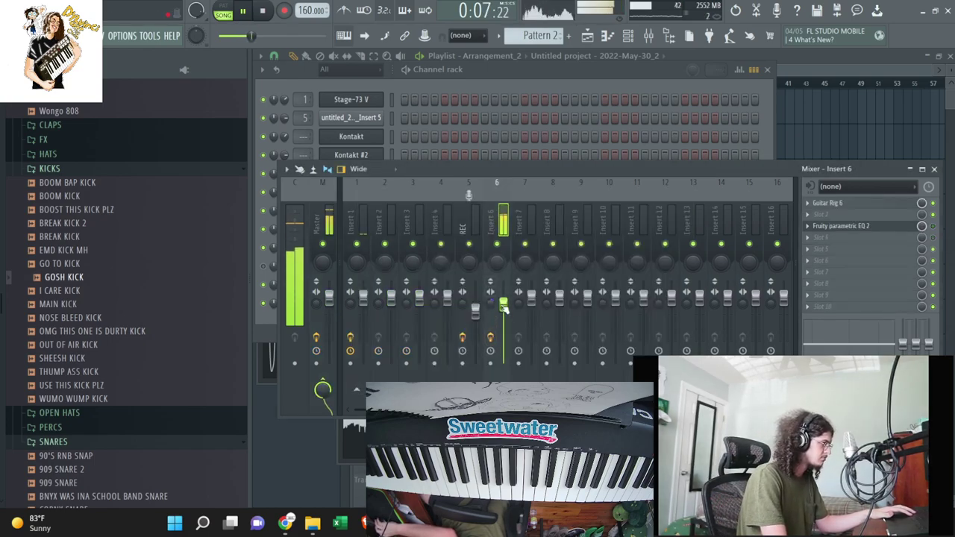